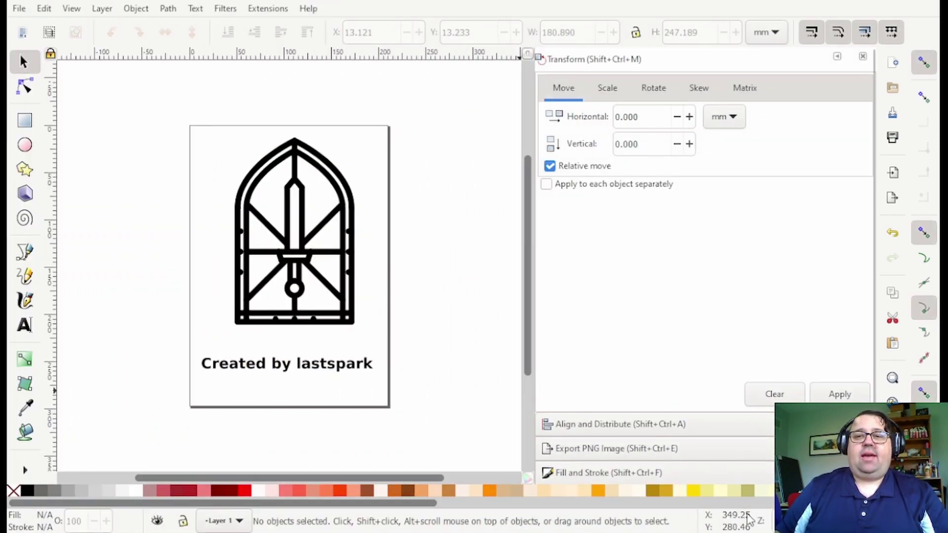
Ungroup the stained-glass window drawing into separate pieces.
scroll(434, 304, "up", 2)
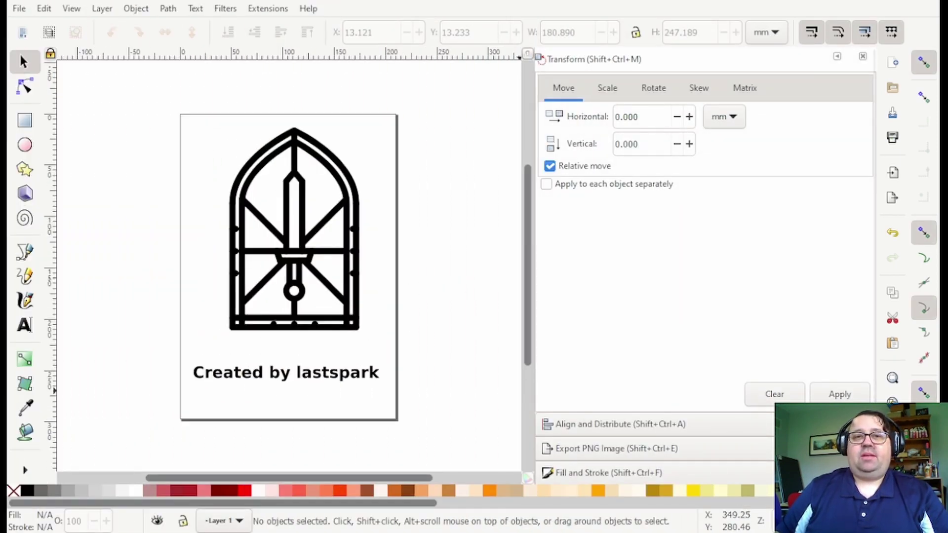
scroll(434, 304, "up", 1)
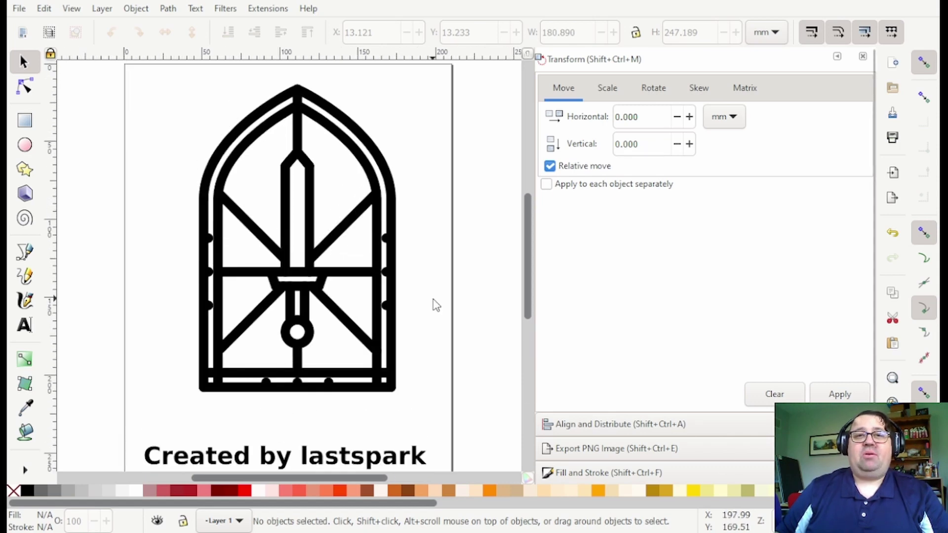
scroll(434, 304, "down", 1)
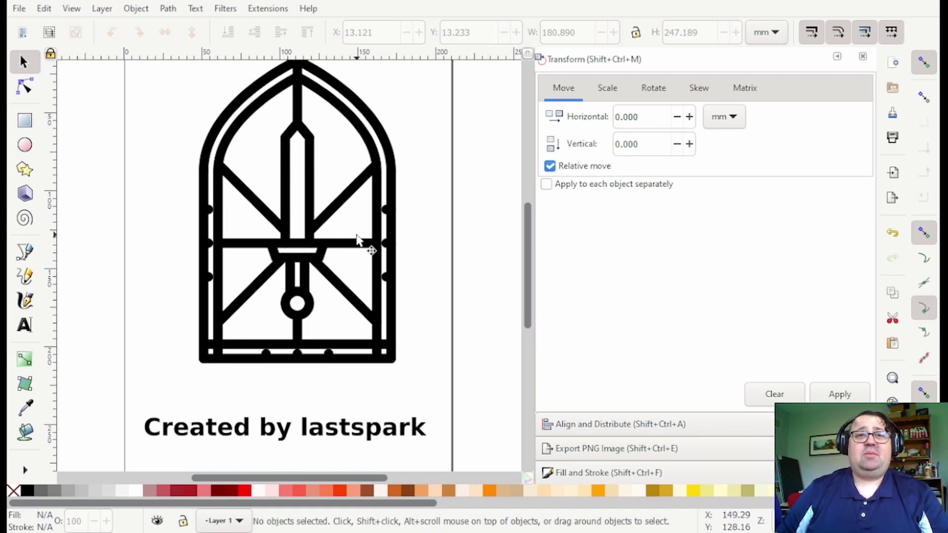
scroll(405, 234, "up", 3)
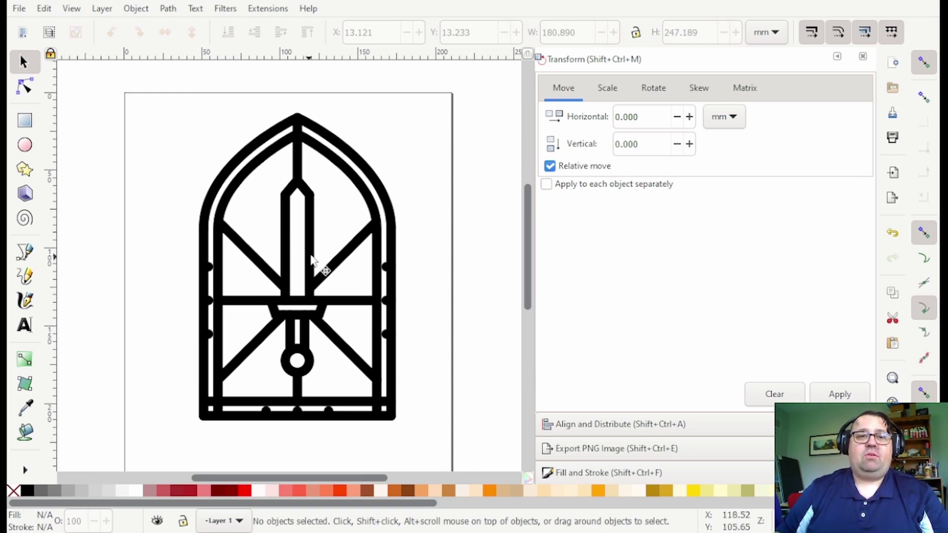
scroll(330, 252, "down", 3)
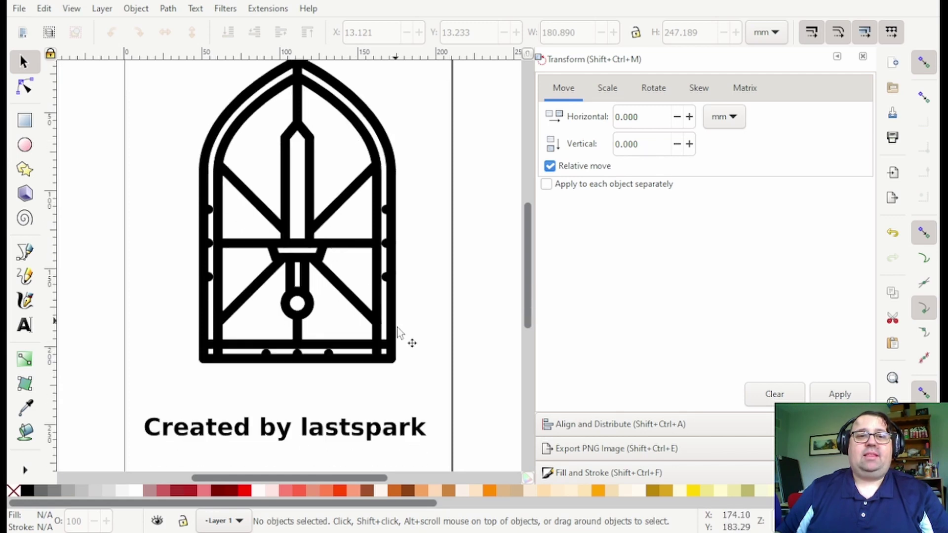
left_click(373, 350)
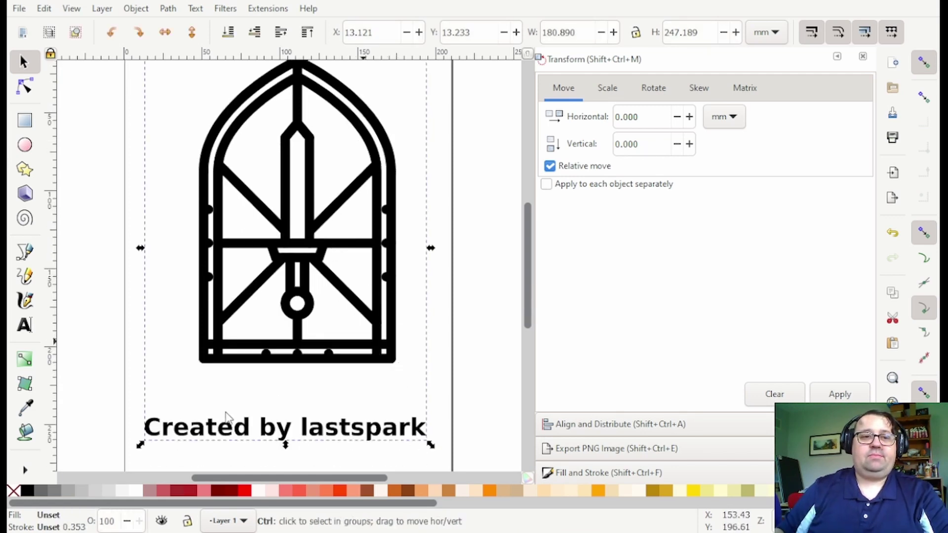
key("ctrl+shift+g")
Delete the credit text below the window.
left_click(117, 385)
left_click_drag(110, 377, 470, 458)
key("Delete")
Delete the small dots along the left and right frame edges.
scroll(523, 399, "up", 2)
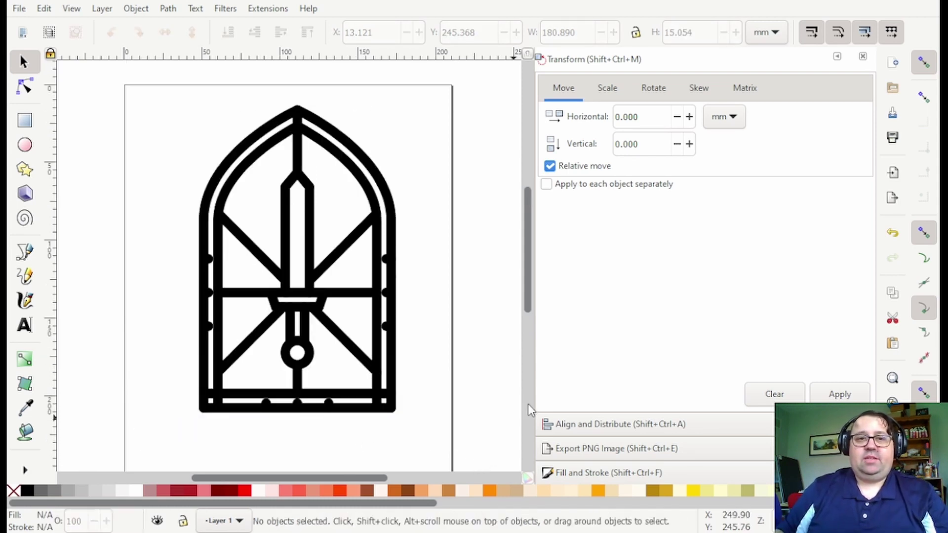
scroll(289, 355, "up", 3)
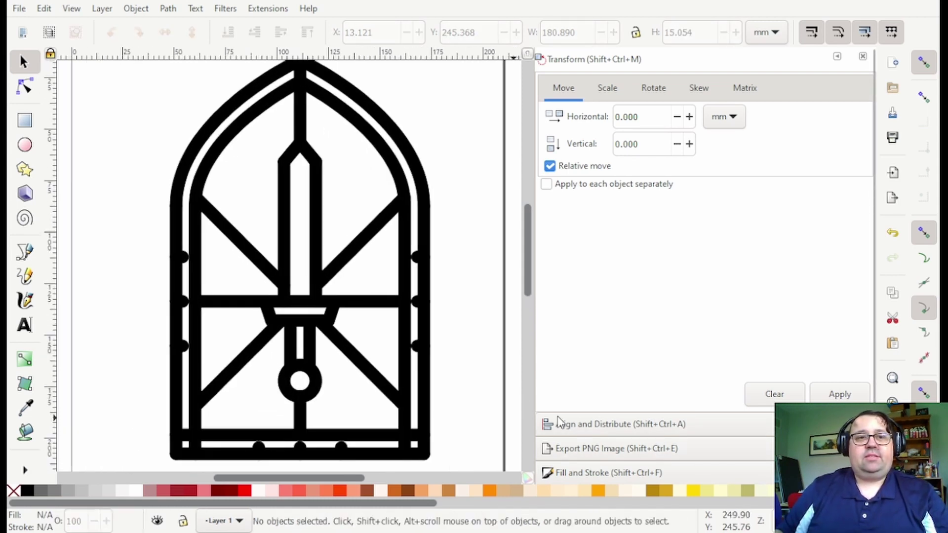
left_click(179, 229)
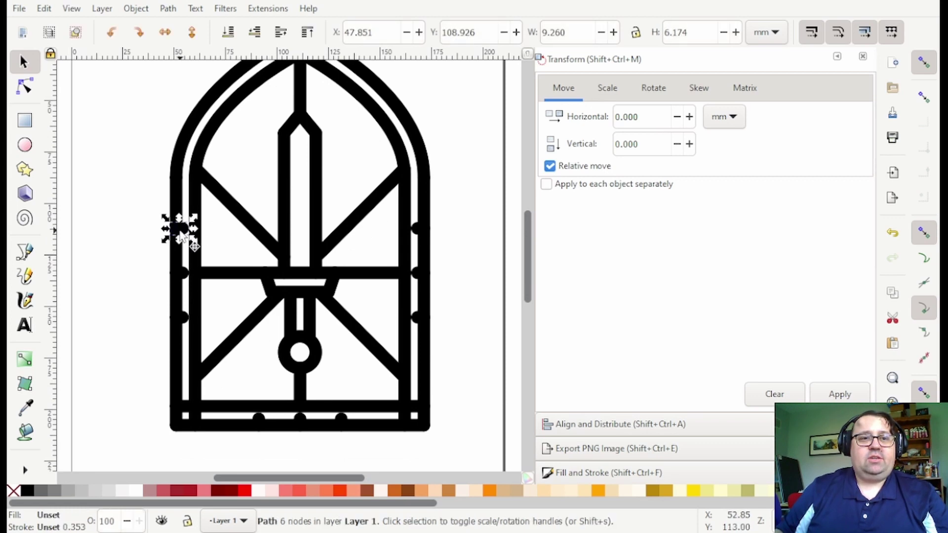
key("Delete")
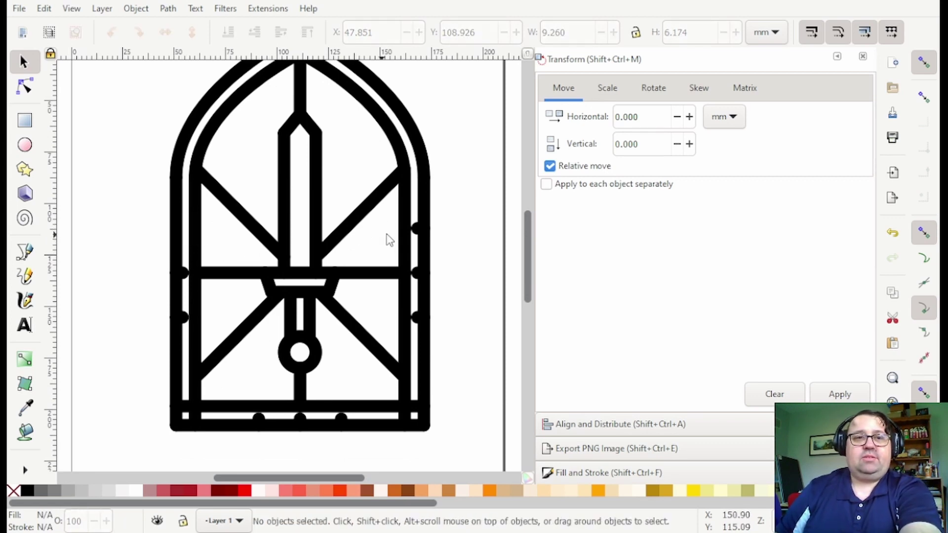
left_click(418, 233)
left_click_drag(419, 236, 423, 282)
key("Escape")
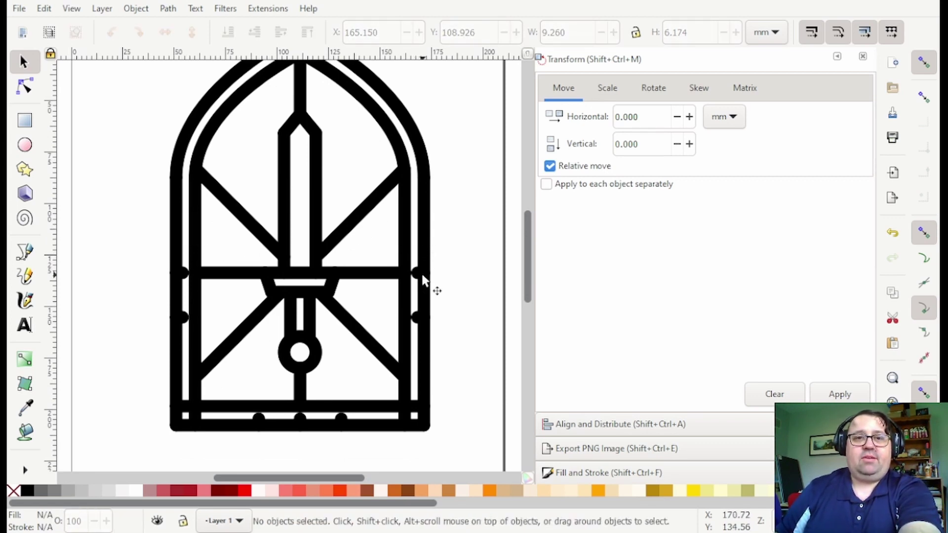
left_click(424, 324)
key("Delete")
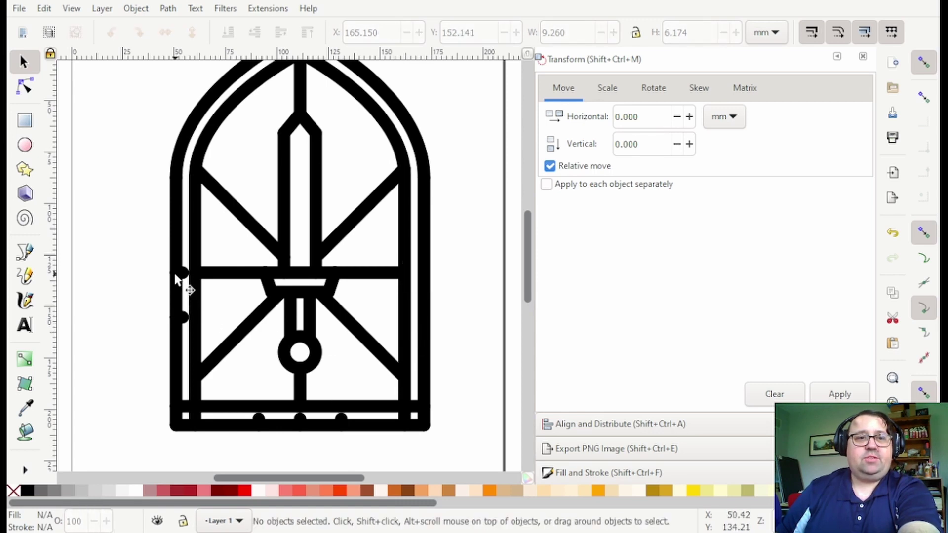
left_click(178, 274)
key("Escape")
left_click(181, 320)
key("Delete")
Delete the small dots along the bottom bar of the frame.
left_click(258, 419)
key("Delete")
left_click(301, 423)
left_click_drag(301, 423, 344, 427)
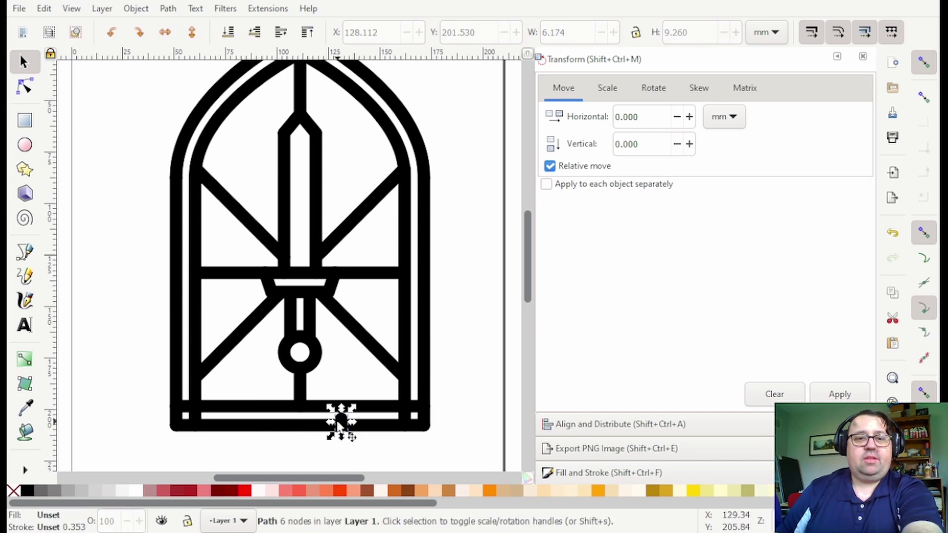
key("Escape")
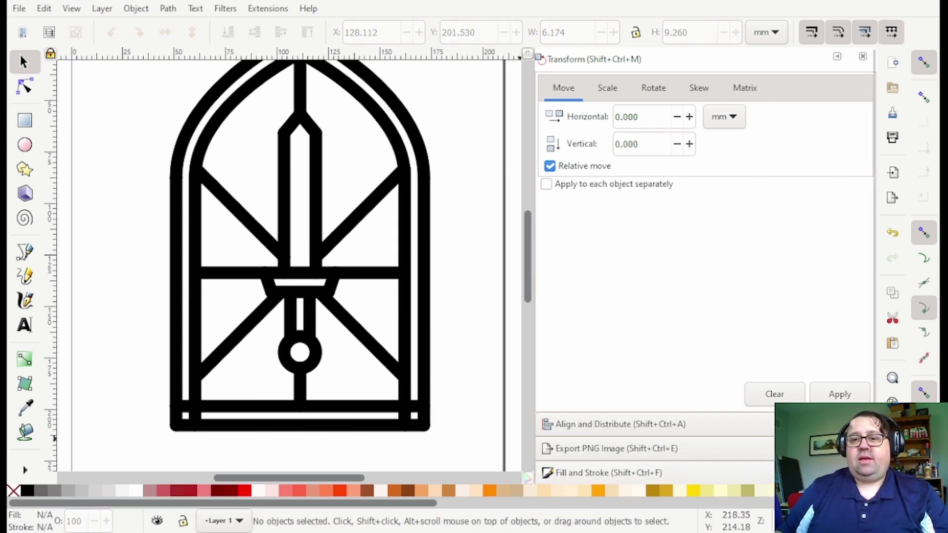
key("plus")
key("plus")
scroll(445, 415, "down", 2)
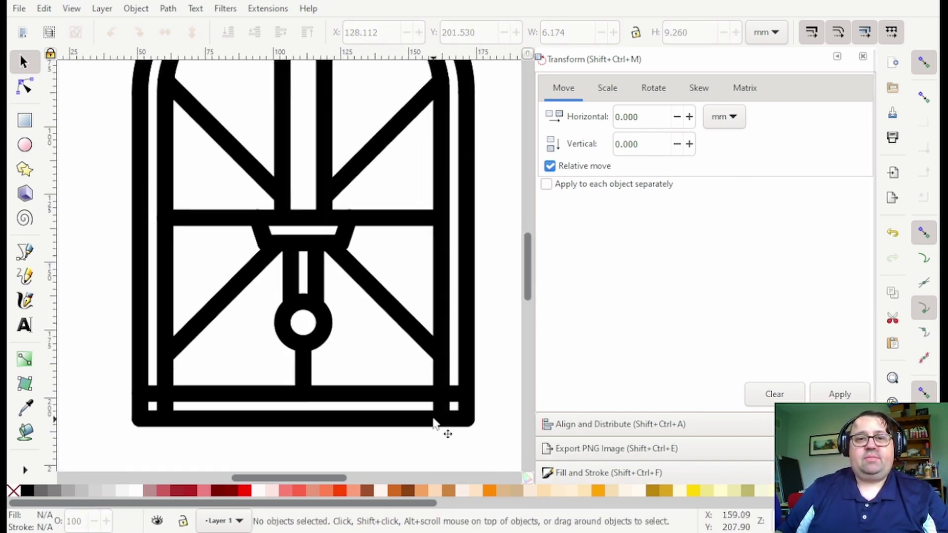
scroll(303, 377, "up", 1)
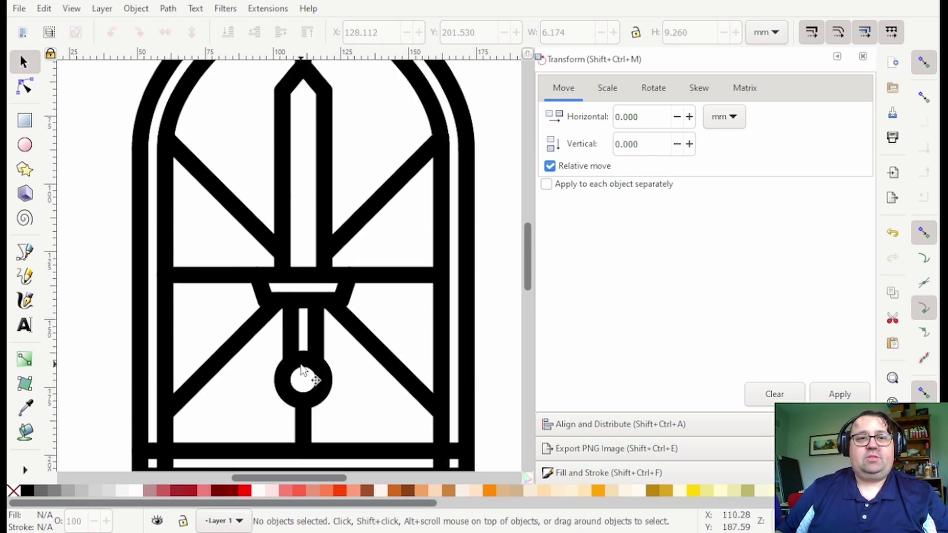
scroll(296, 374, "down", 2)
Check the small bottom-corner pieces and zoom out to view the whole arched window.
left_click(165, 364)
key("Escape")
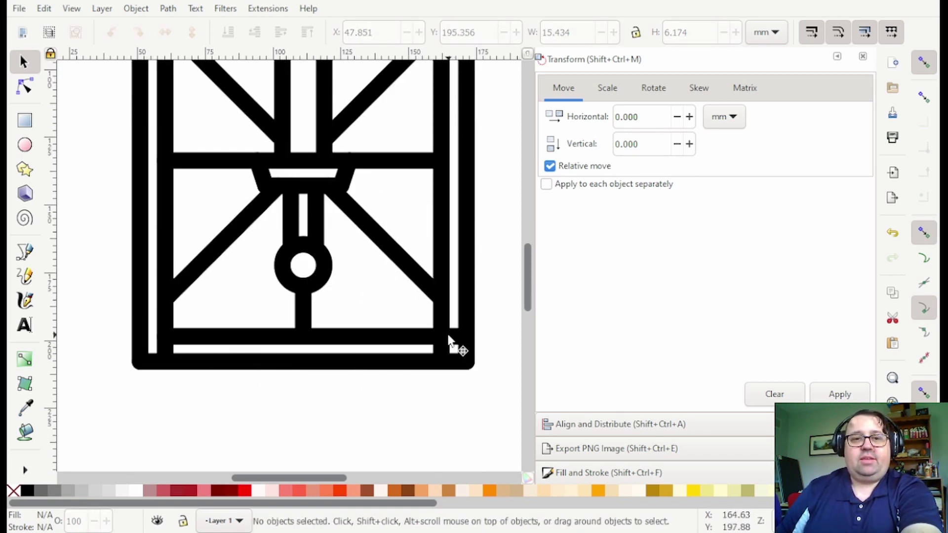
left_click(453, 342)
left_click(497, 344)
scroll(496, 344, "up", 1)
scroll(496, 344, "up", 3)
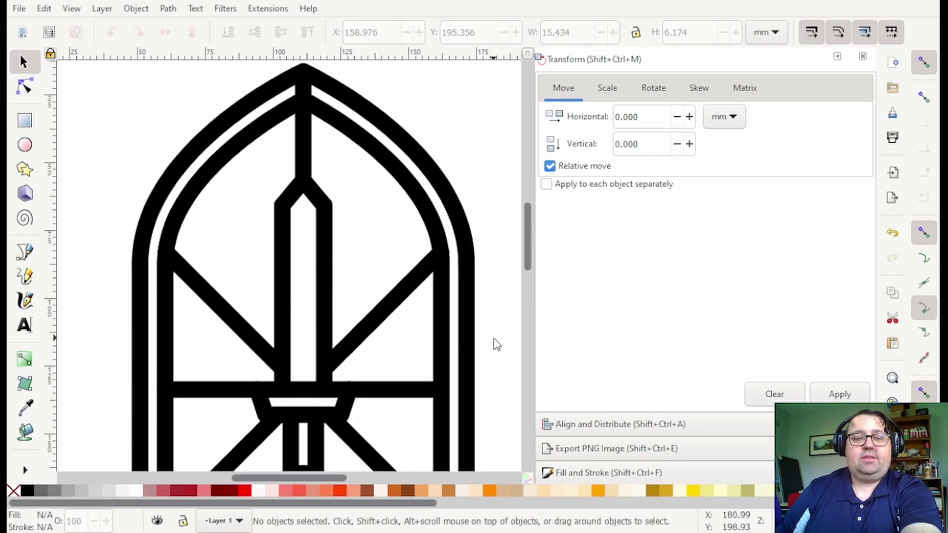
scroll(494, 339, "down", 2)
scroll(339, 341, "down", 2)
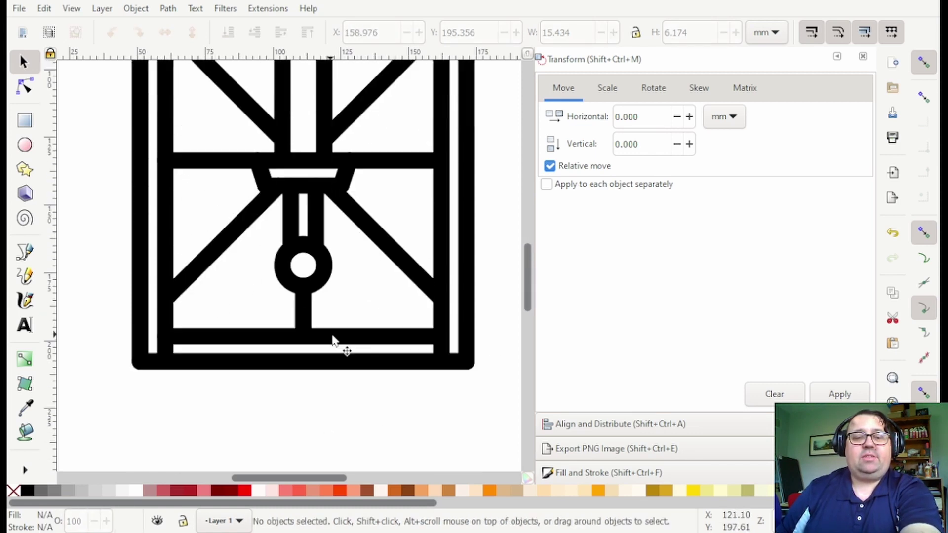
scroll(461, 370, "up", 2)
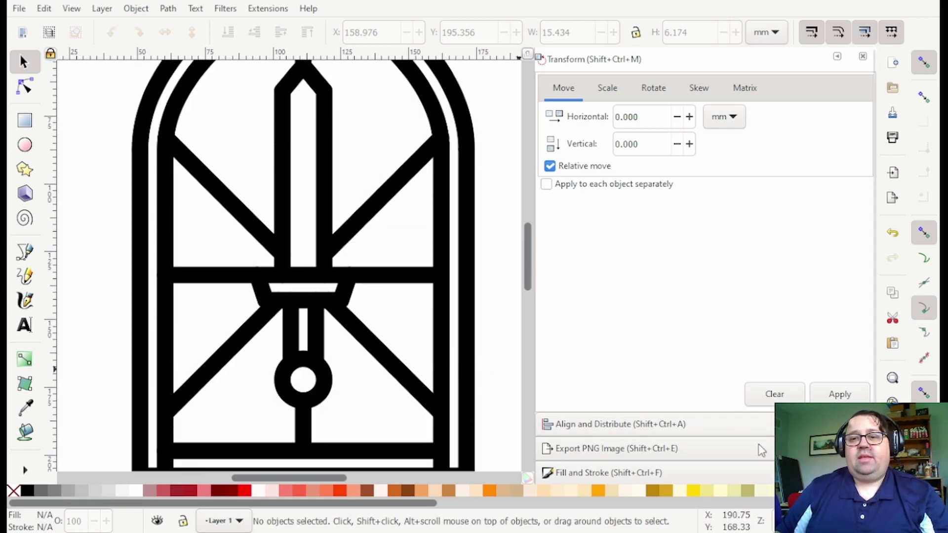
key("minus")
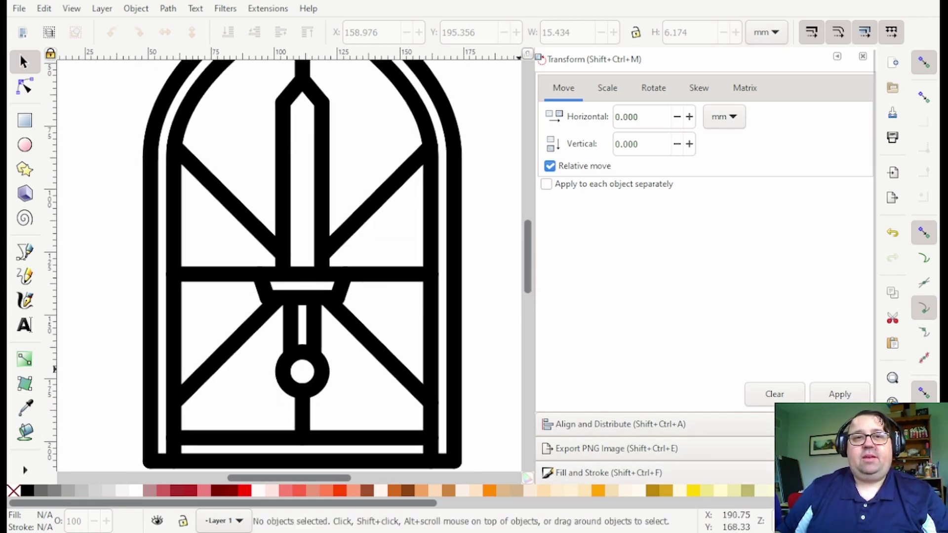
key("minus")
key("ctrl+z")
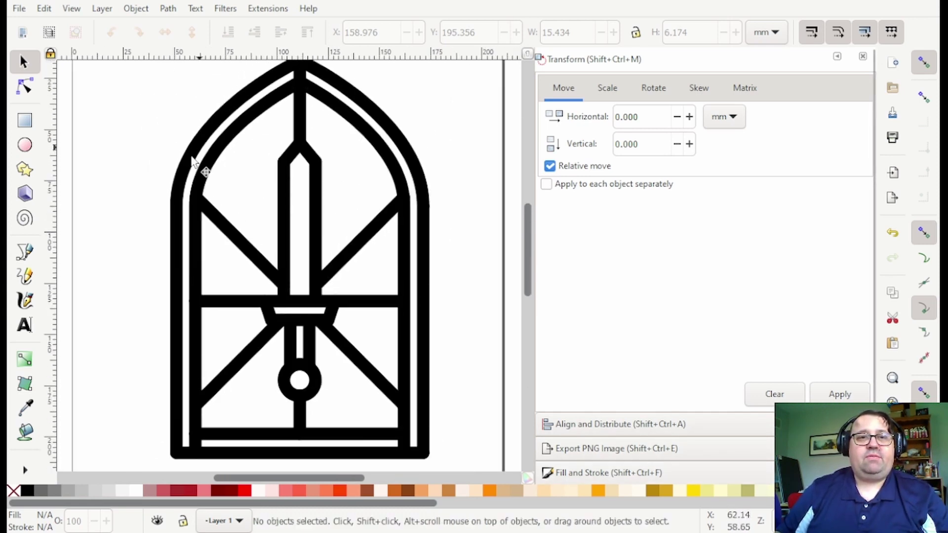
scroll(286, 353, "down", 1)
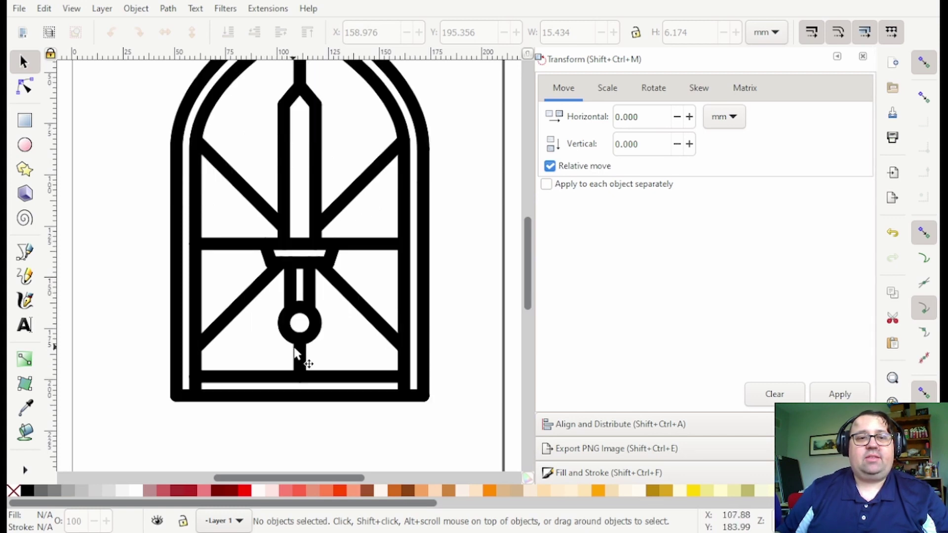
scroll(336, 302, "up", 1)
scroll(298, 201, "up", 1)
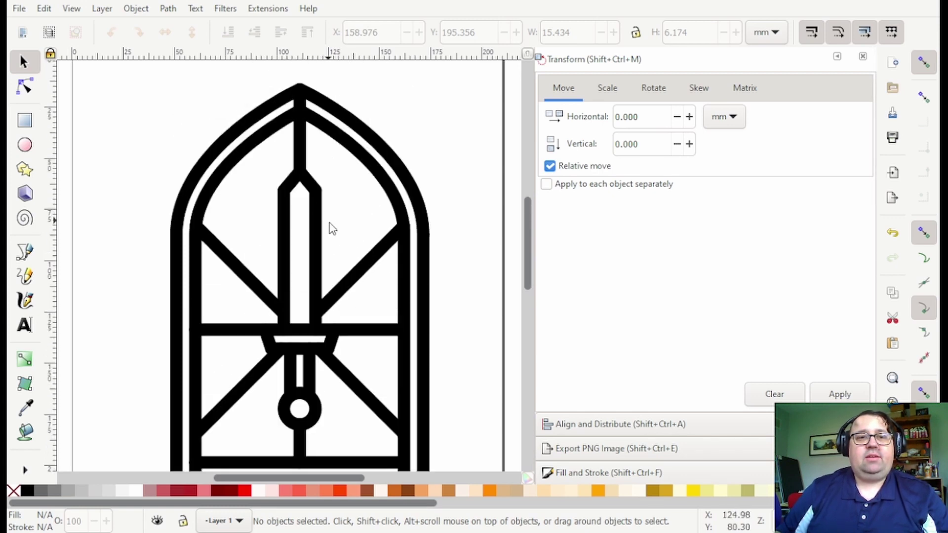
Delete the bar above the sword blade and the leftover pieces at the inner frame's bottom corners.
left_click(301, 105)
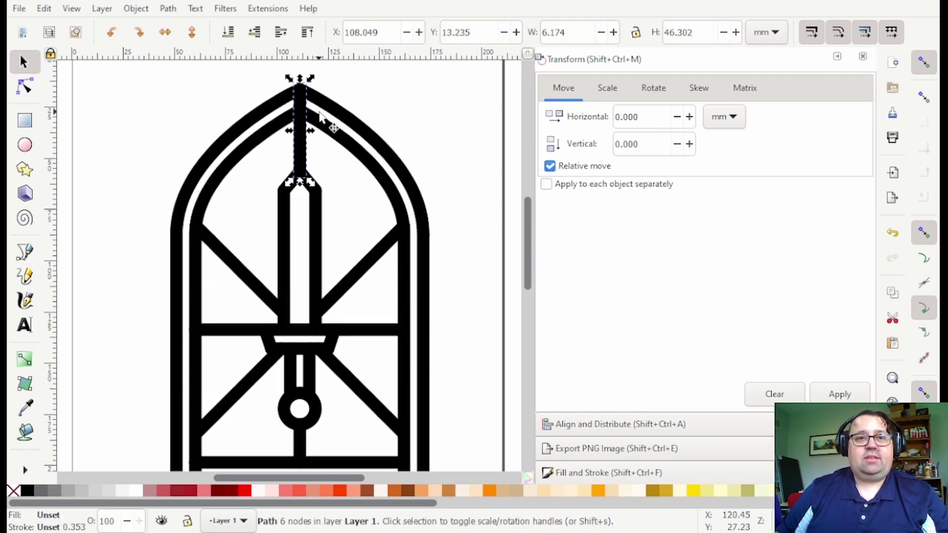
key("Delete")
scroll(364, 261, "down", 1)
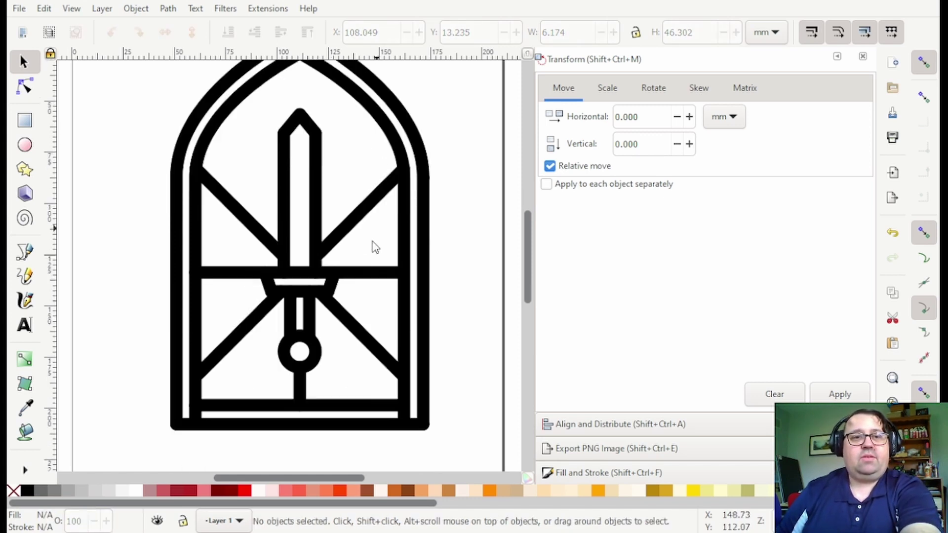
left_click(409, 418)
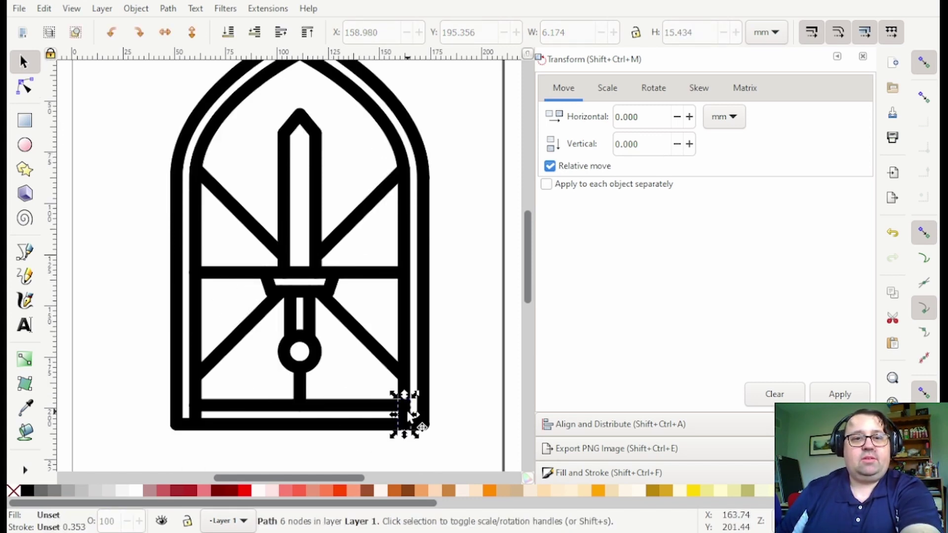
key("Delete")
left_click(194, 417)
key("Delete")
scroll(386, 395, "down", 2)
scroll(416, 345, "up", 2)
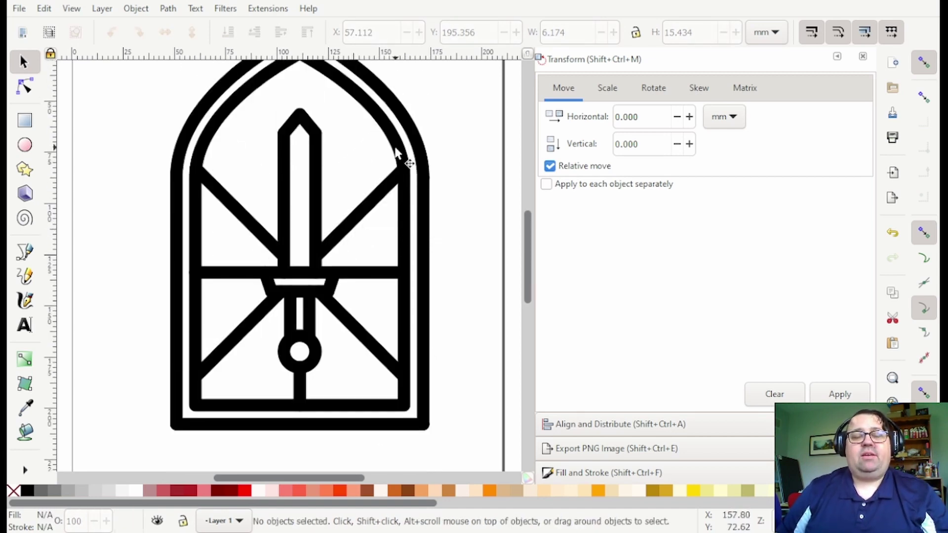
scroll(442, 184, "up", 2)
scroll(437, 187, "down", 1)
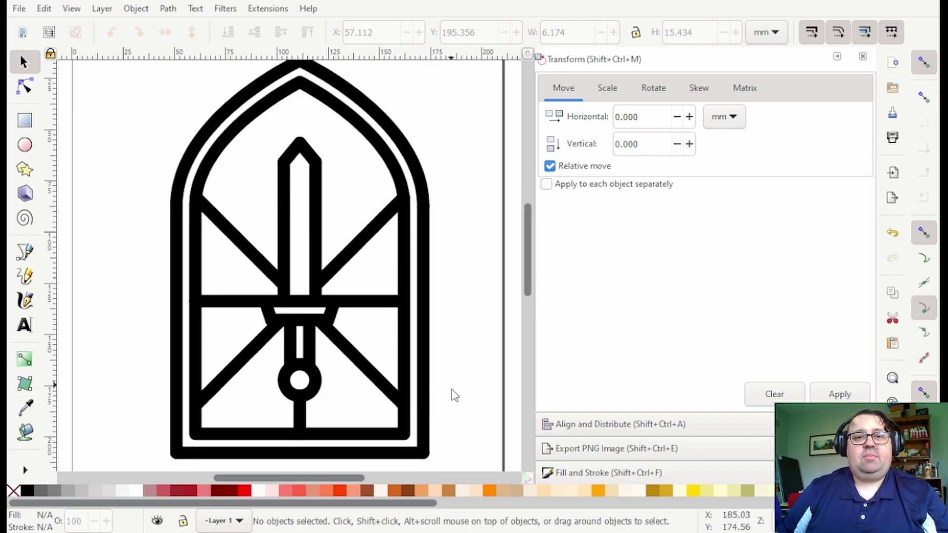
scroll(467, 428, "down", 1)
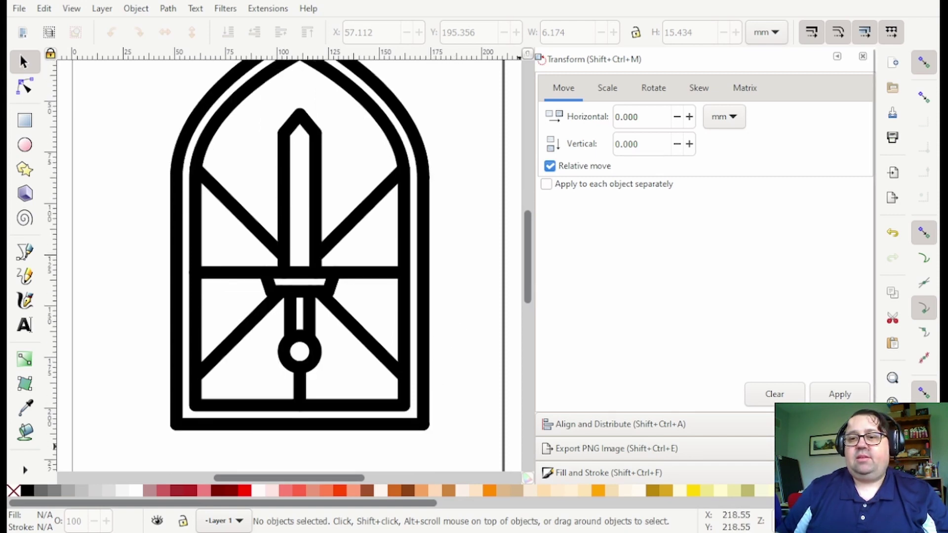
scroll(293, 353, "down", 3)
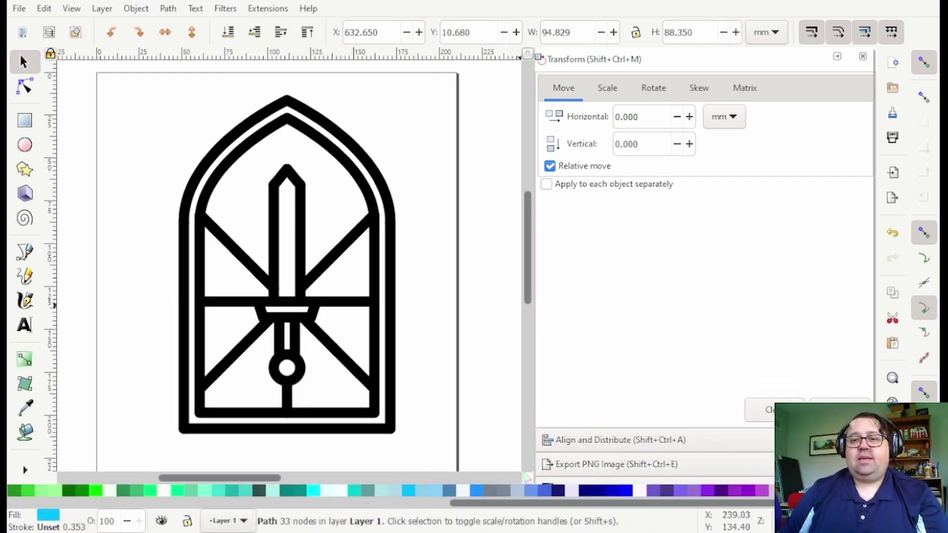
Group all 24 window pieces and drag a copy of the group below the original.
left_click_drag(151, 102, 426, 437)
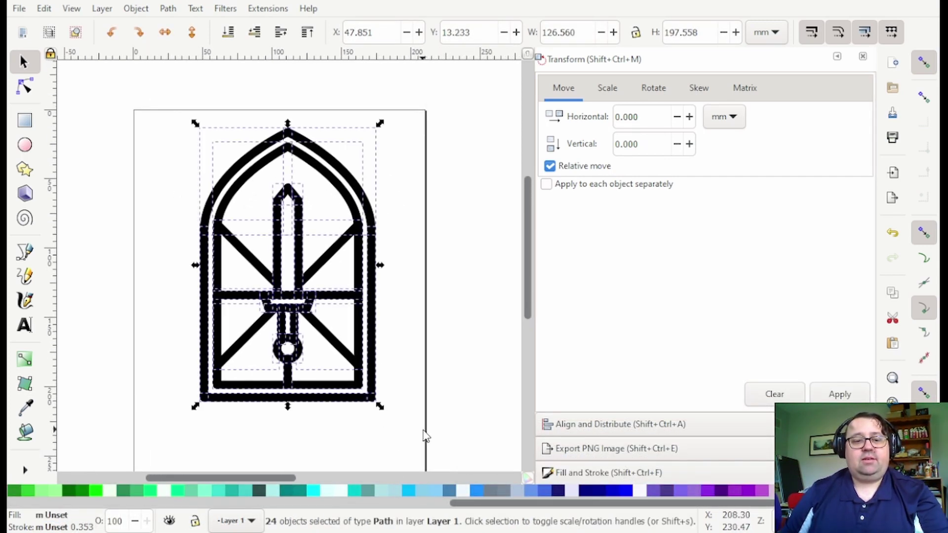
key("ctrl")
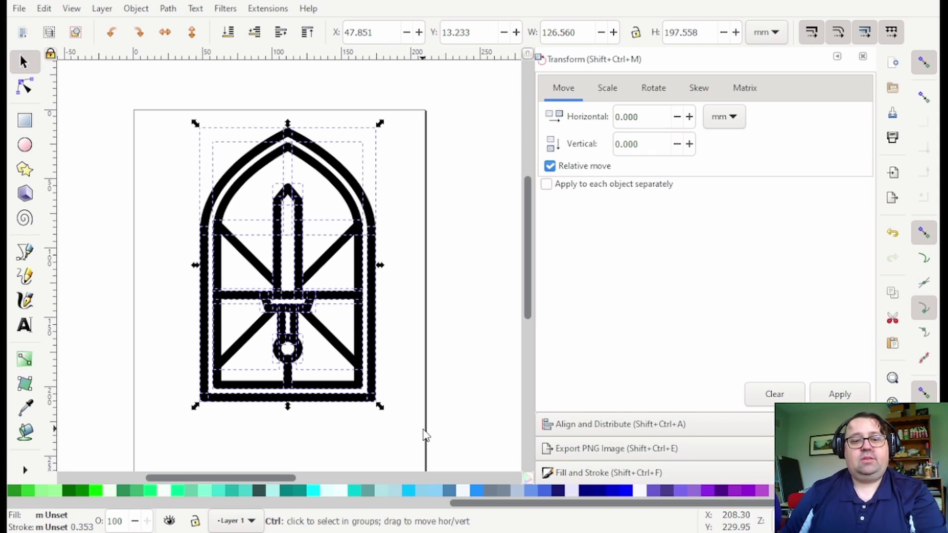
key("ctrl+g")
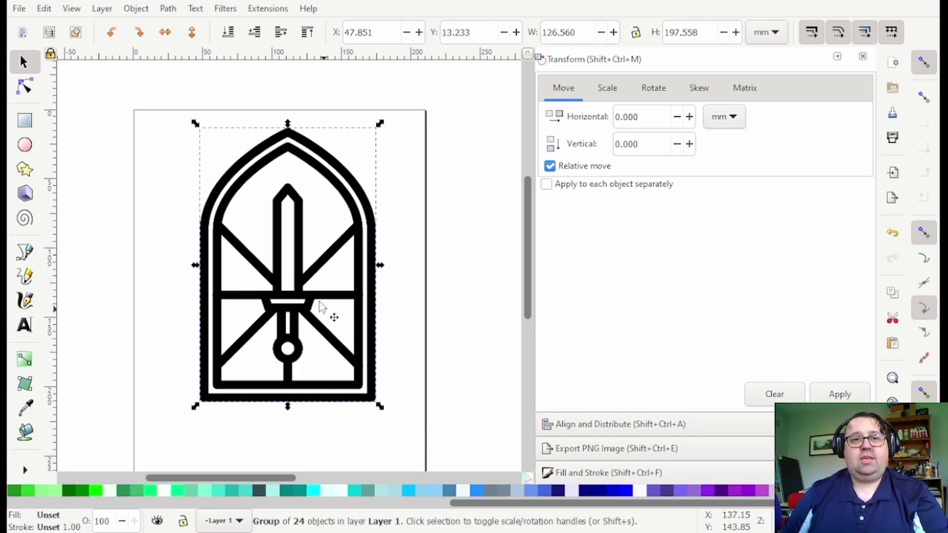
left_click_drag(304, 273, 271, 385)
Ungroup the lower copy and delete its outer arches, side bars and bottom bar.
scroll(435, 316, "down", 2)
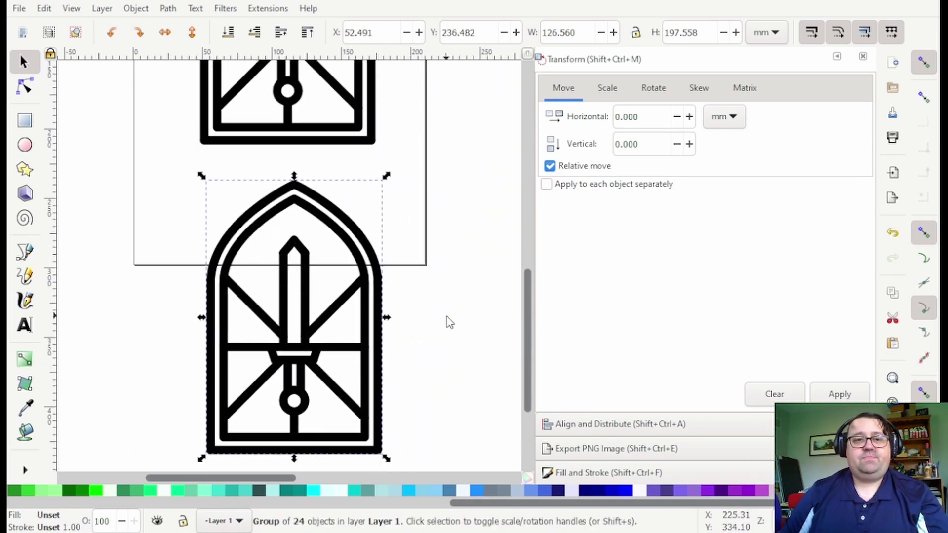
key("ctrl+shift+g")
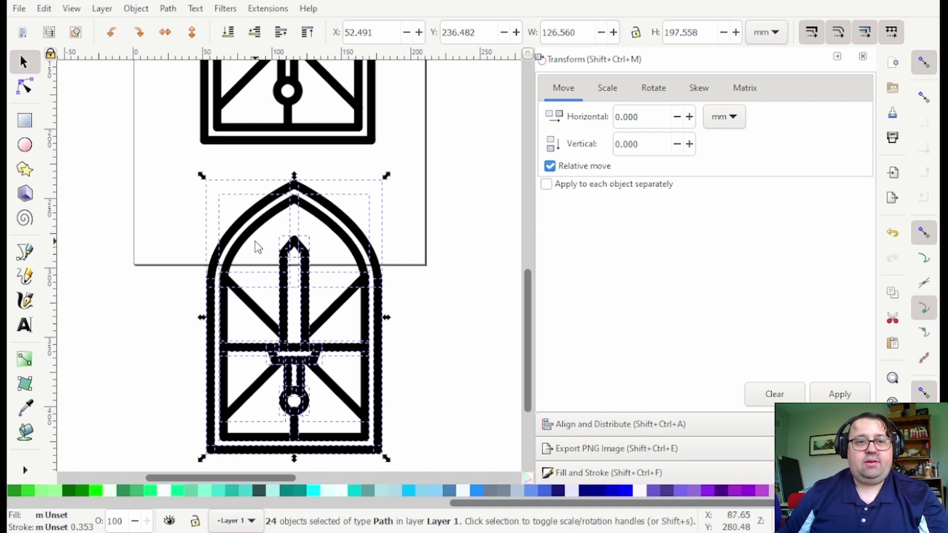
left_click(187, 229)
left_click(234, 225)
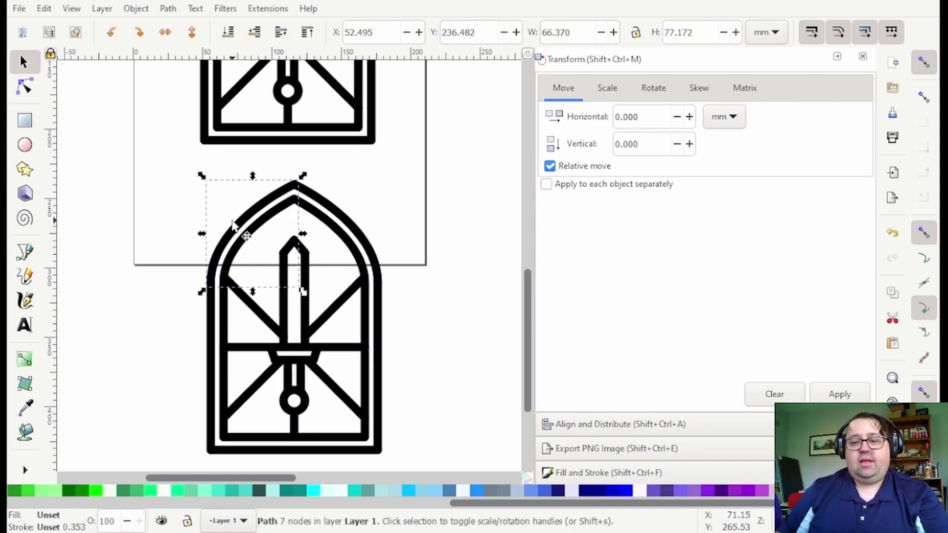
key("Delete")
left_click(354, 228)
key("Delete")
left_click(380, 351)
key("Delete")
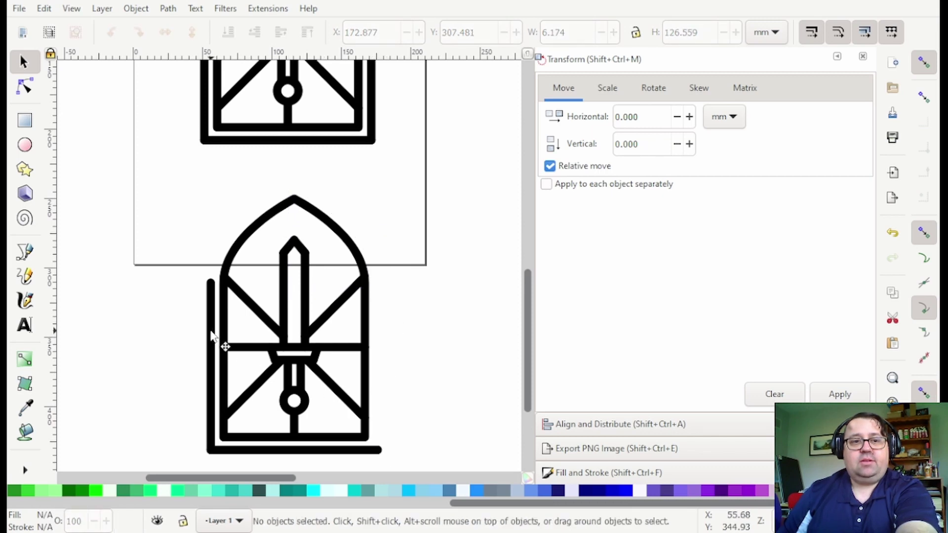
left_click(212, 341)
key("Delete")
left_click(257, 451)
key("Delete")
Delete the copy's pommel pieces, lower diagonals and the horizontal bar under the crossguard.
left_click_drag(171, 358, 368, 462)
key("Delete")
left_click(342, 358)
key("Delete")
left_click(345, 395)
key("Delete")
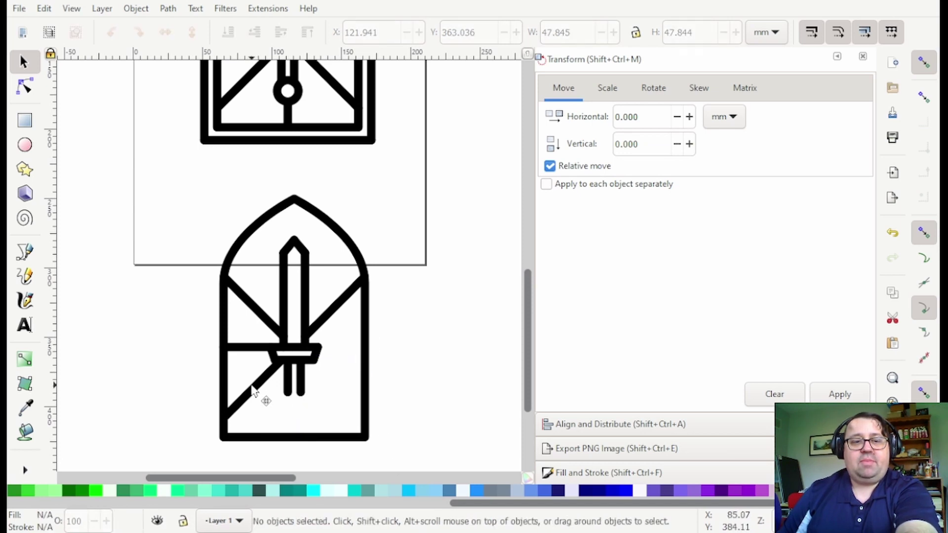
left_click(260, 390)
key("Delete")
left_click(250, 351)
key("Delete")
Delete the remaining grip and crossguard pieces, then select all remaining lines of the copy.
left_click(302, 376)
key("Delete")
left_click(275, 355)
key("Delete")
left_click(282, 364)
key("Delete")
left_click(273, 354)
key("Delete")
left_click(315, 354)
key("Delete")
left_click(289, 378)
key("Delete")
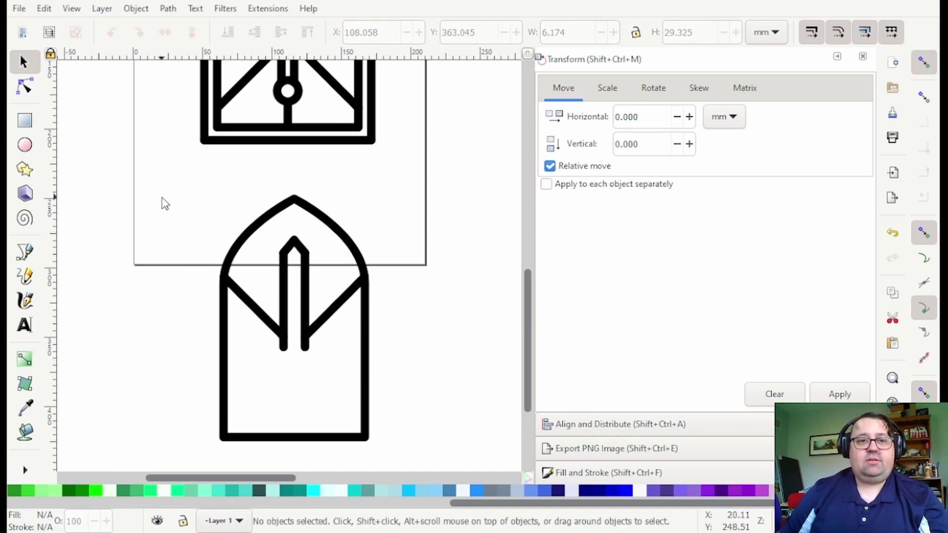
mouse_move(159, 168)
left_mouse_down()
mouse_move(233, 232)
mouse_move(411, 461)
left_mouse_up()
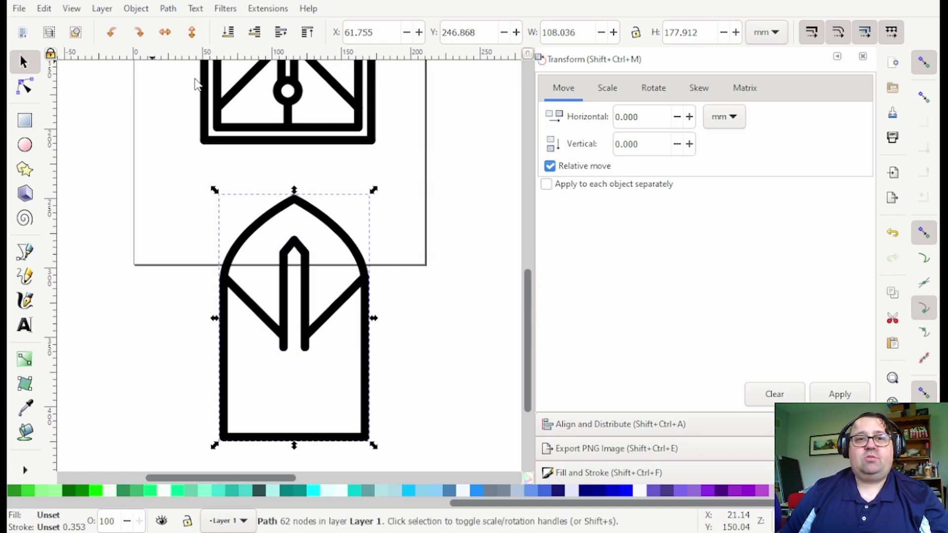
With the Node tool, delete the merged outline's bottom, left-side and right-side nodes.
left_click(24, 87)
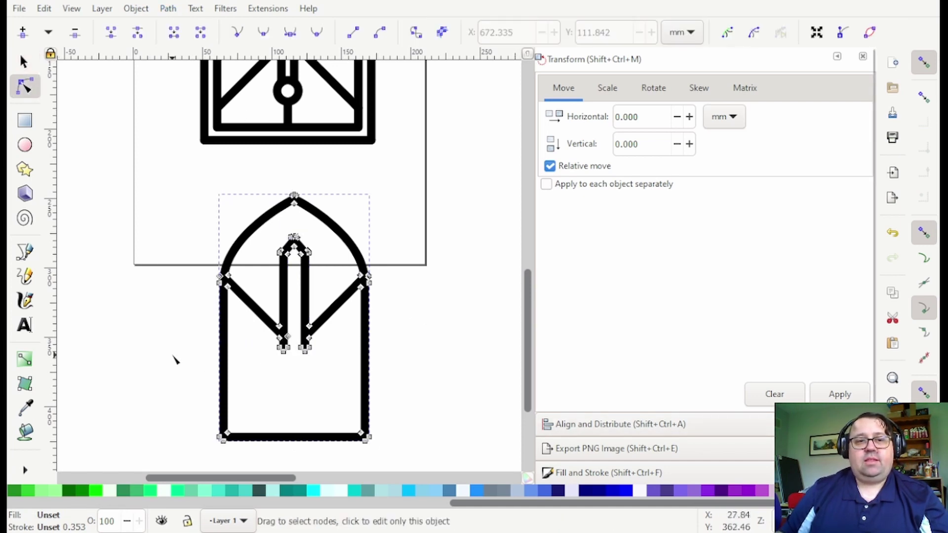
left_click_drag(172, 355, 417, 474)
key("Delete")
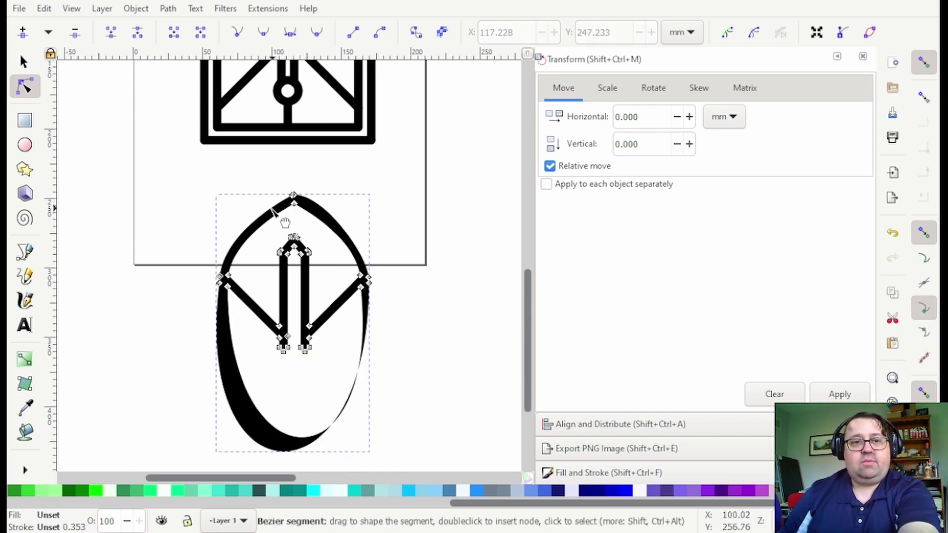
left_click(295, 198)
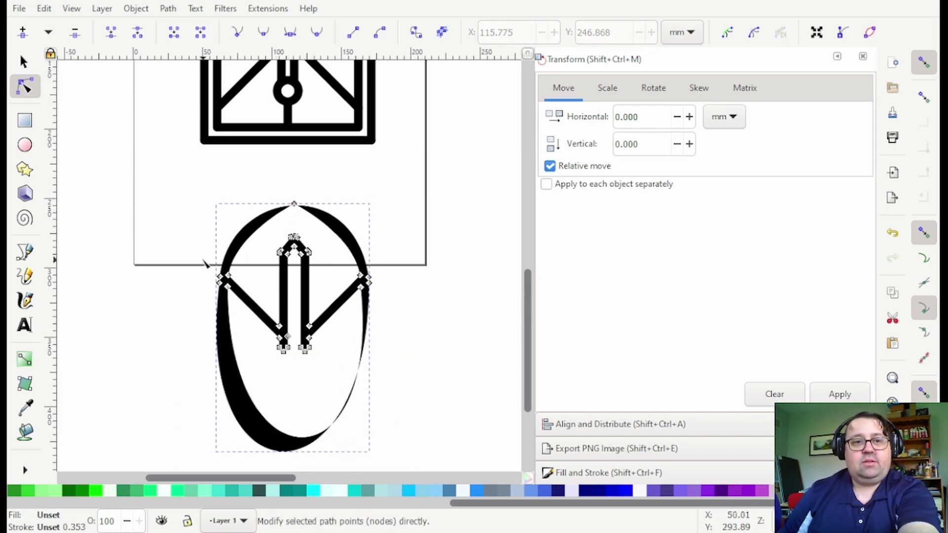
left_click_drag(203, 256, 231, 312)
key("Delete")
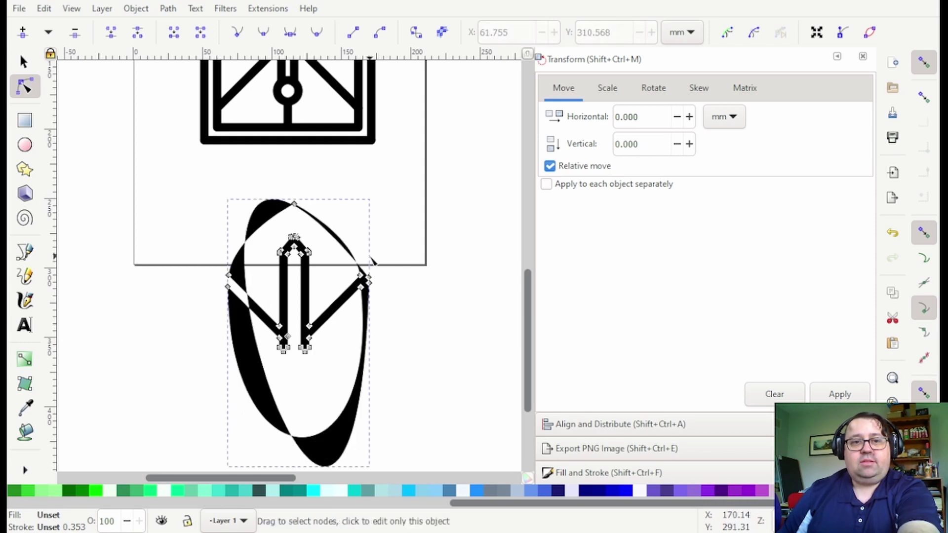
left_click_drag(376, 282, 374, 280)
key("Delete")
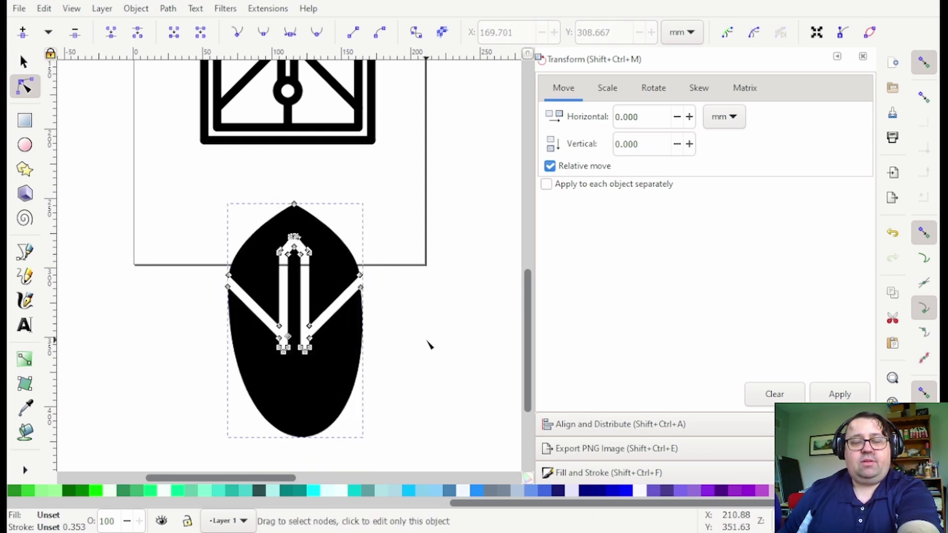
Zoom in and delete the lower-right node and the inner path's two top nodes.
key("plus")
key("plus")
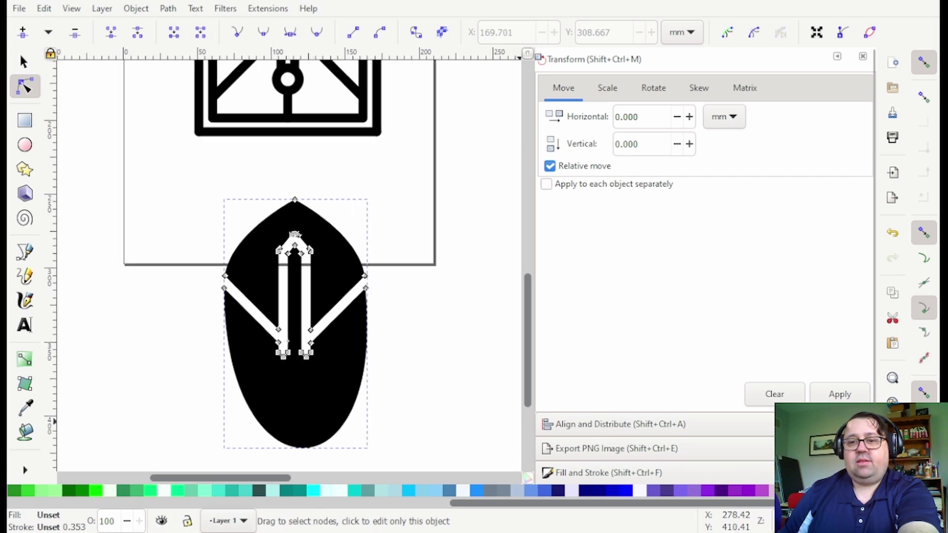
key("plus")
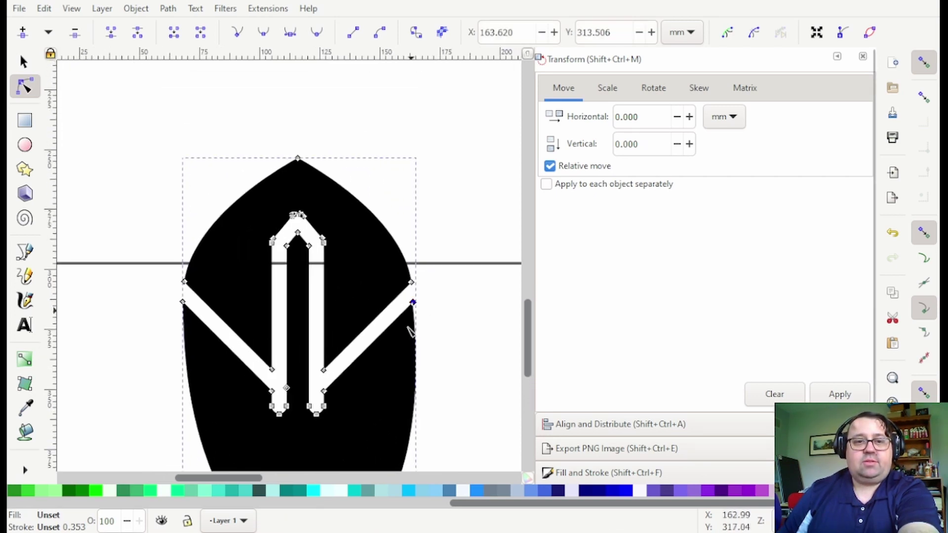
left_click(412, 302)
key("Delete")
left_click(293, 248)
key("Delete")
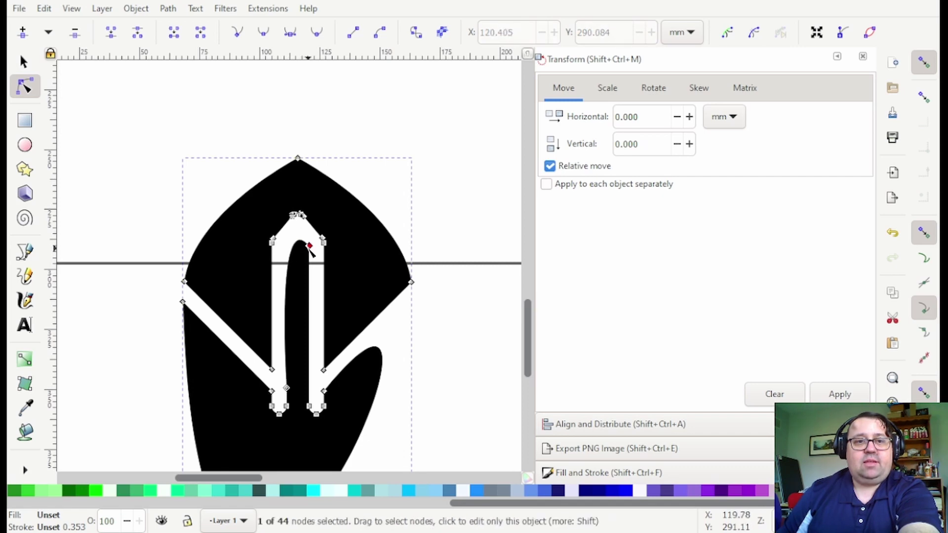
Remove the spike nodes at the slot's bottom and the leftover stray node.
left_click(324, 391)
key("Delete")
key("Delete")
left_click(309, 408)
key("Delete")
left_click_drag(308, 407, 288, 416)
key("Delete")
key("Delete")
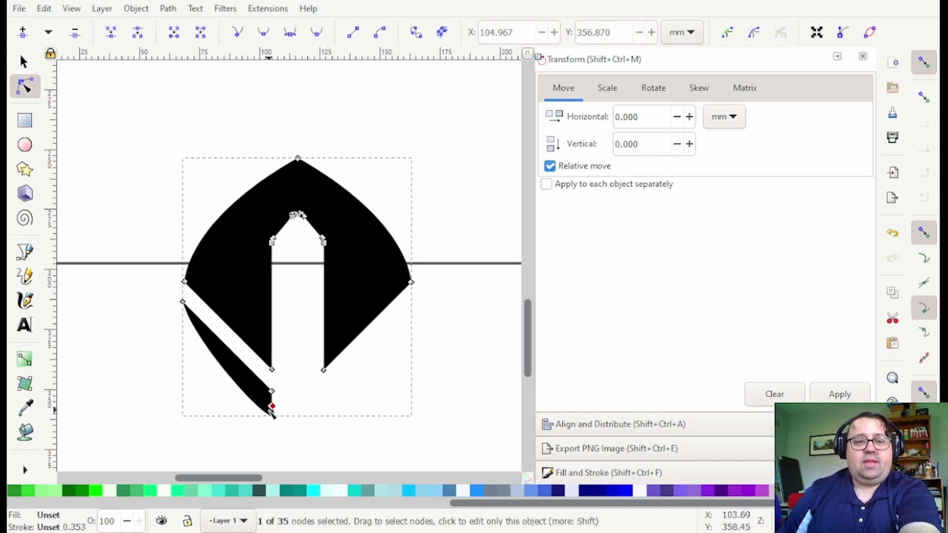
key("Delete")
left_click(182, 302)
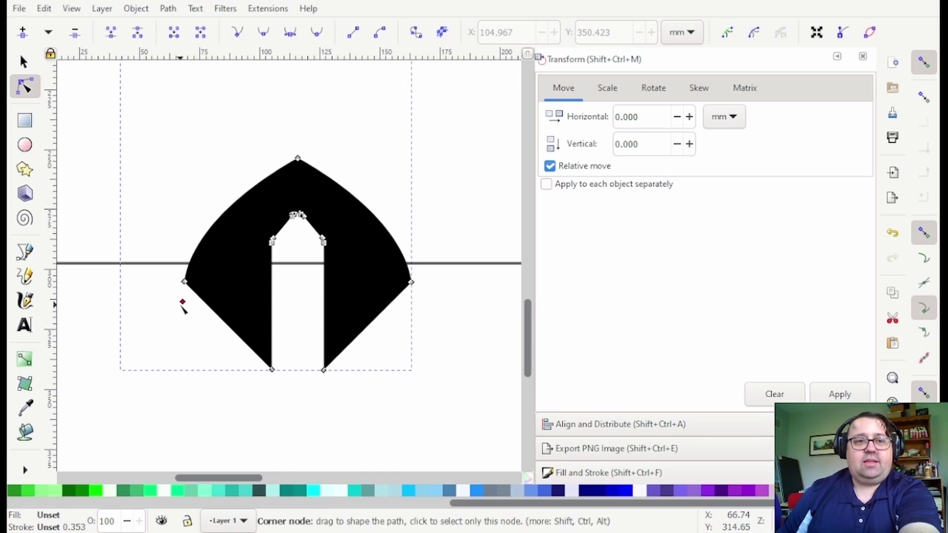
key("Delete")
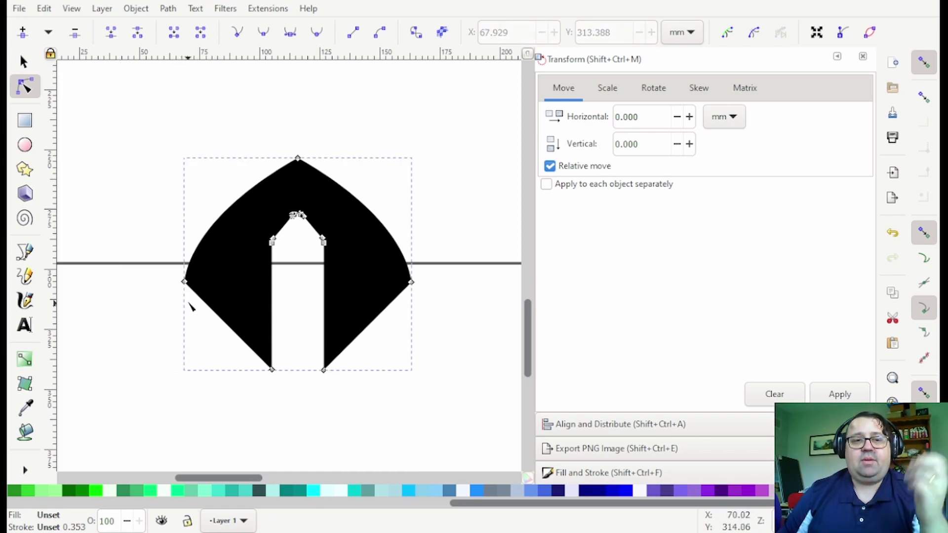
Fill the arch panel blue and move it into the window drawing's top section.
left_click(24, 69)
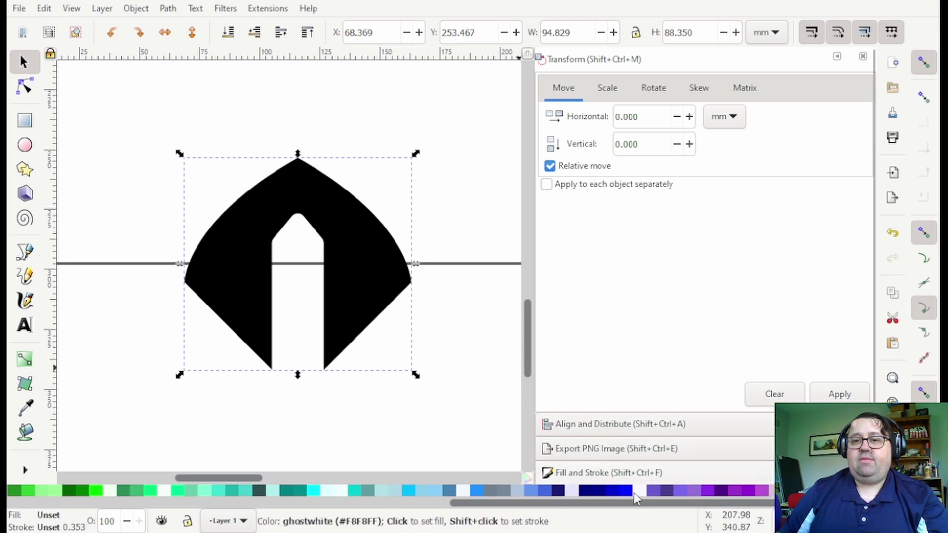
left_click(477, 491)
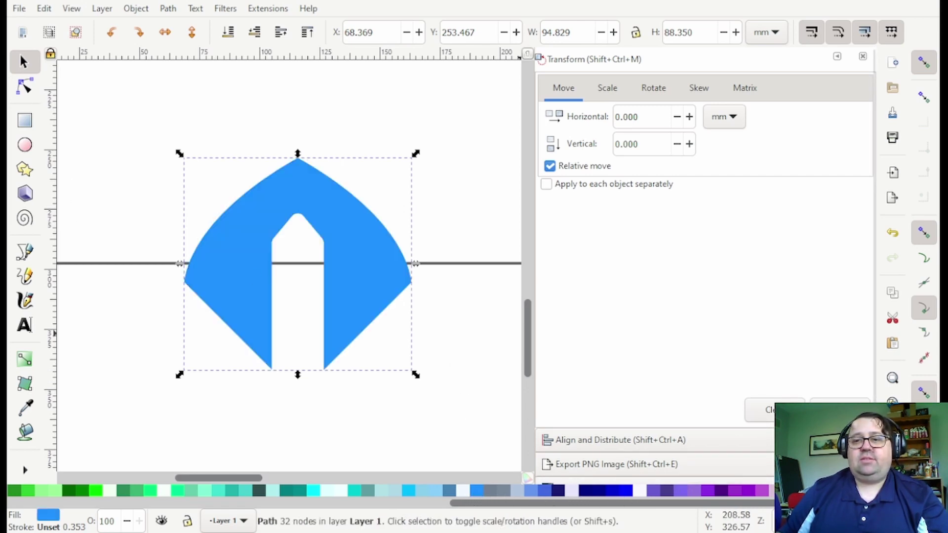
scroll(513, 297, "up", 1)
scroll(296, 263, "up", 2)
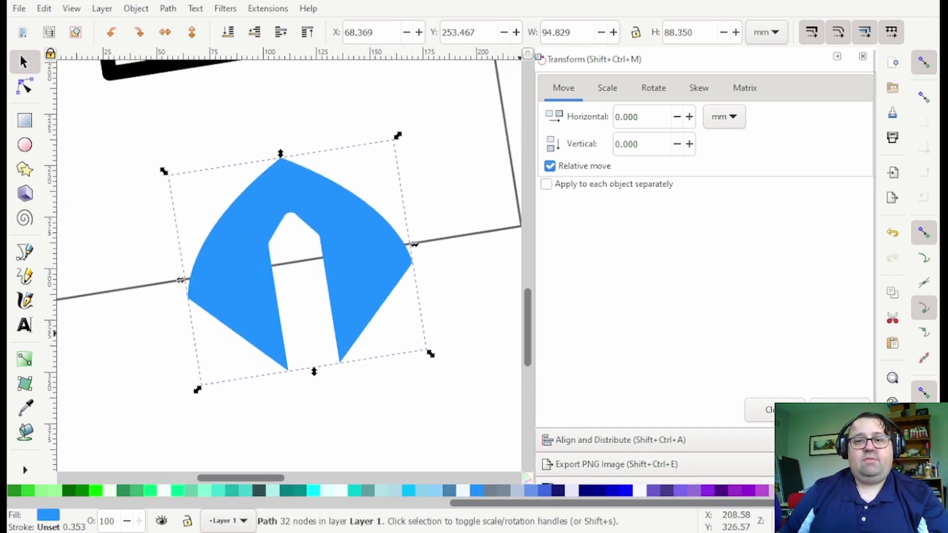
scroll(289, 264, "down", 3)
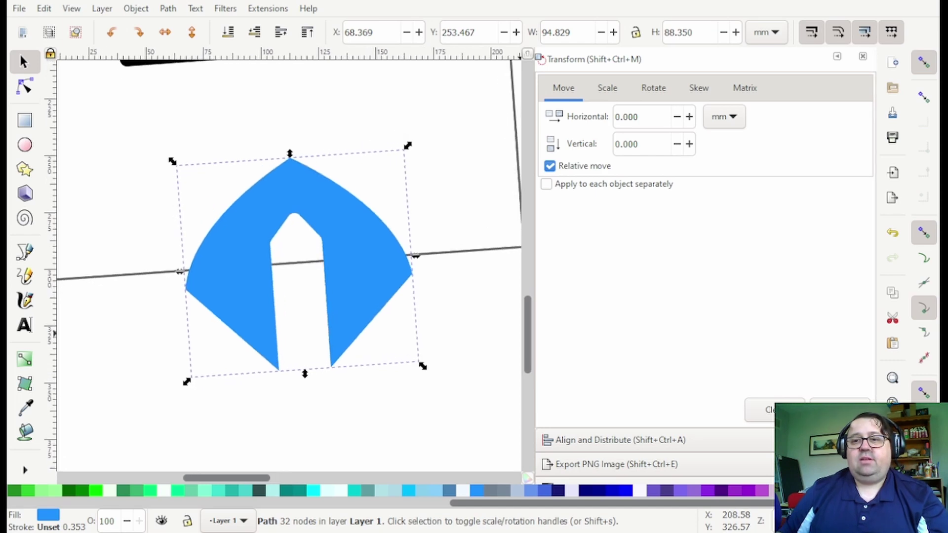
scroll(289, 265, "down", 1)
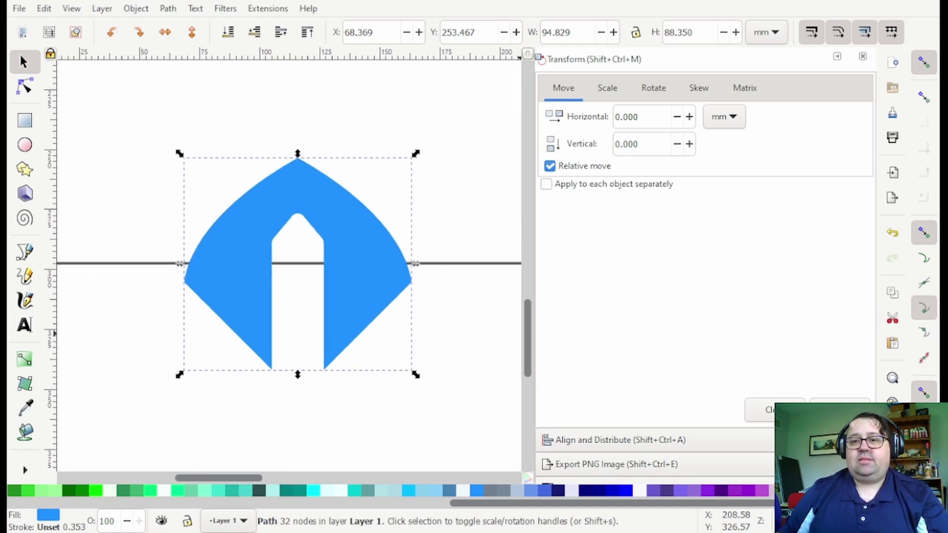
scroll(484, 273, "down", 3)
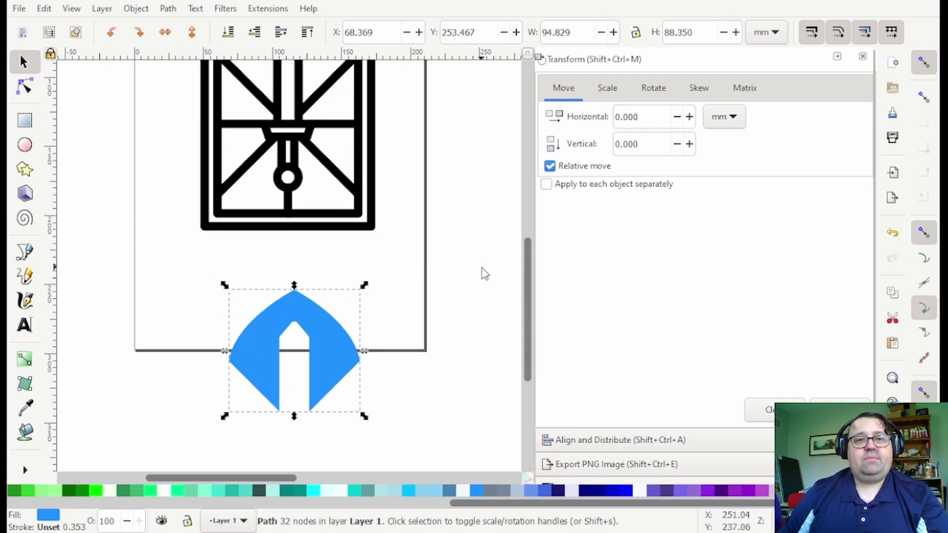
scroll(484, 273, "up", 4)
mouse_move(314, 416)
left_mouse_down()
mouse_move(277, 148)
mouse_move(315, 129)
left_mouse_up()
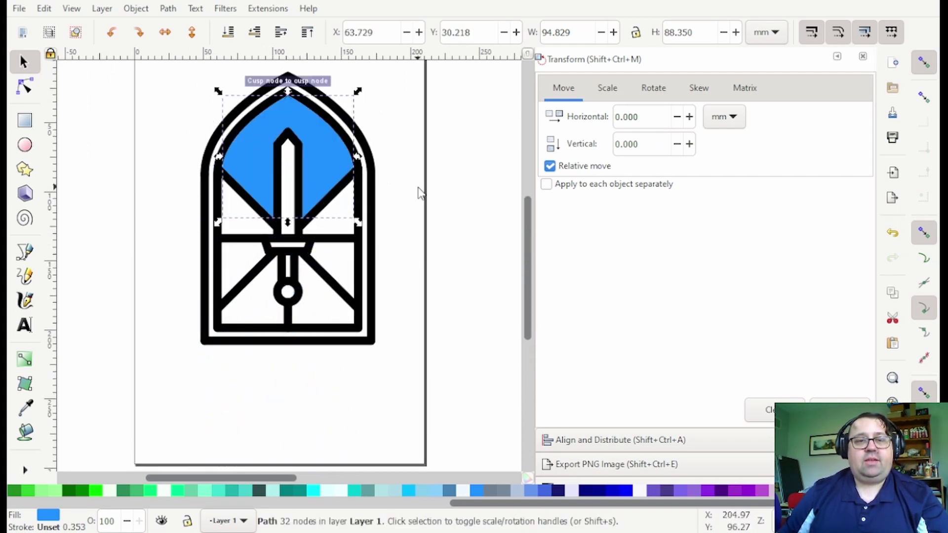
left_click(440, 218)
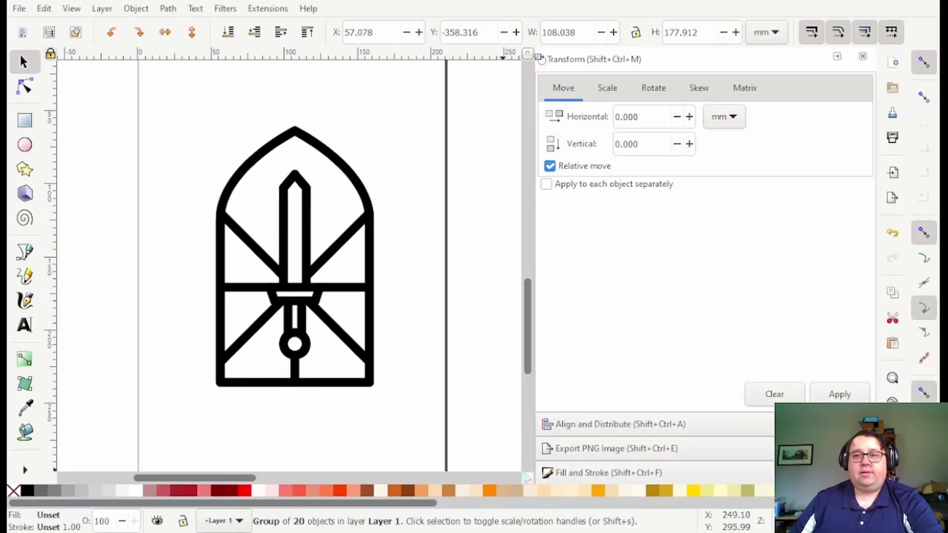
Ungroup the 20-part window and union everything into a single 137-node path.
scroll(381, 334, "up", 3)
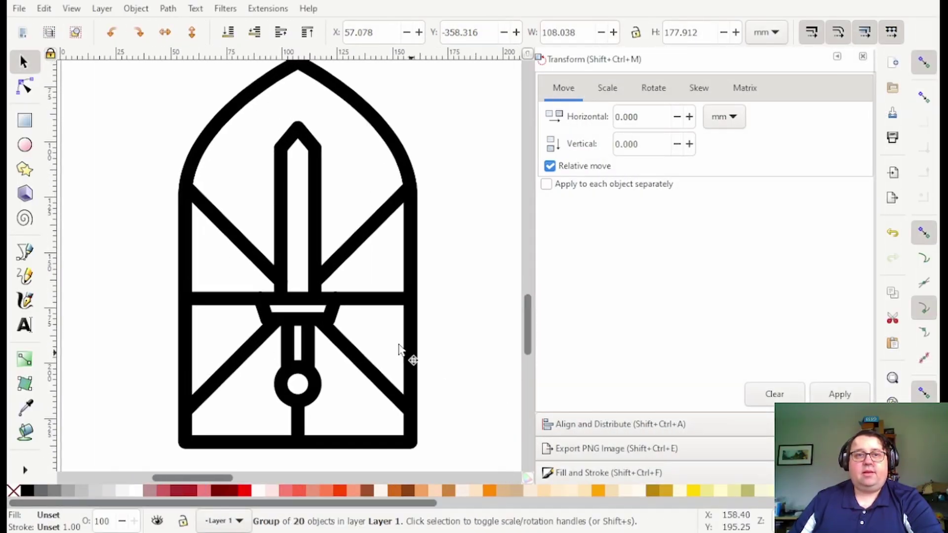
scroll(424, 289, "up", 3)
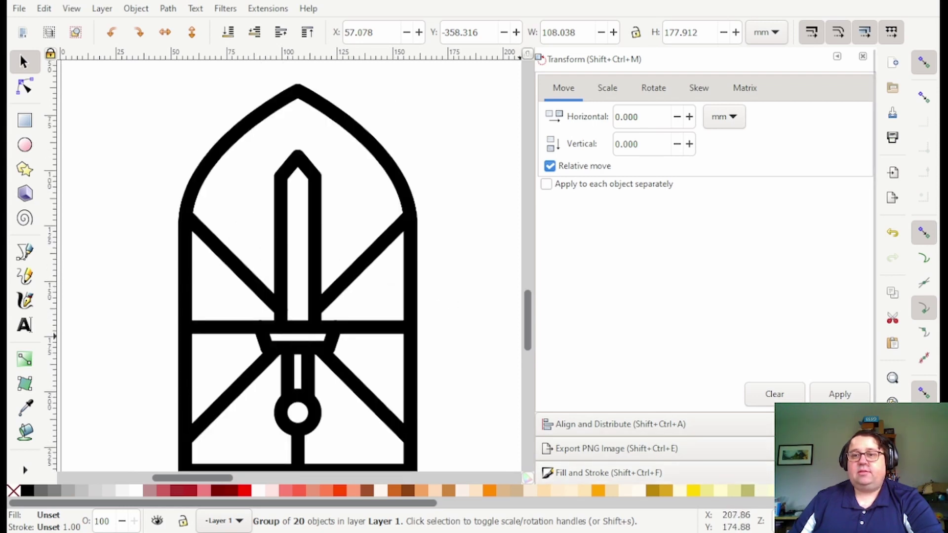
key("minus")
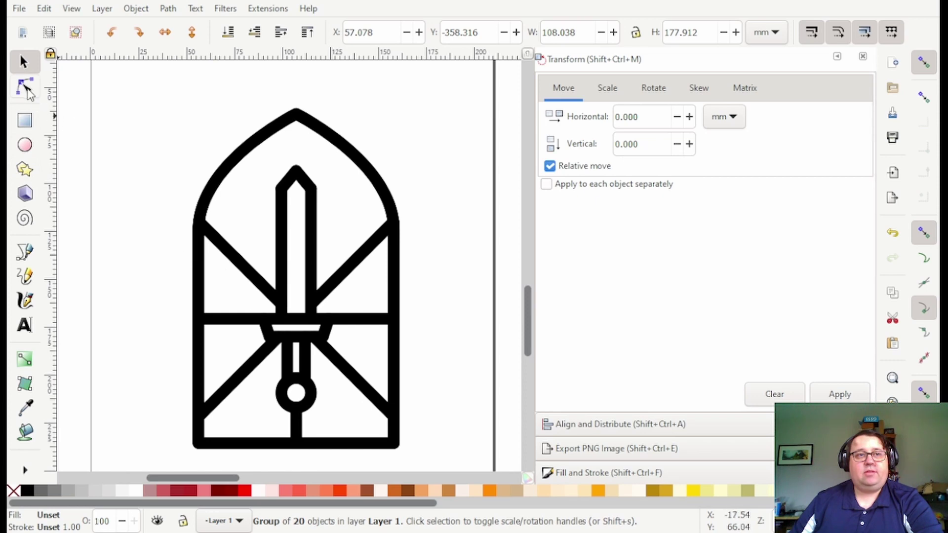
left_click(312, 129)
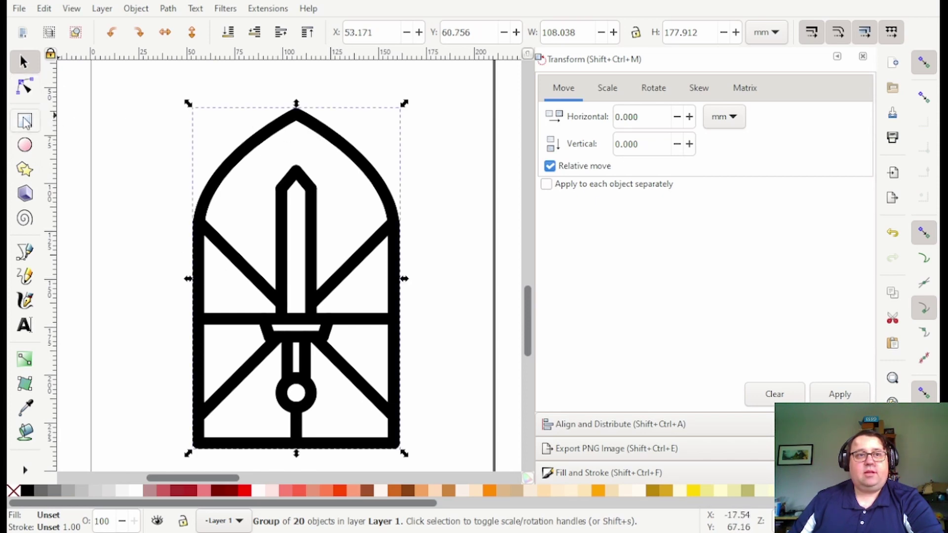
left_click(31, 90)
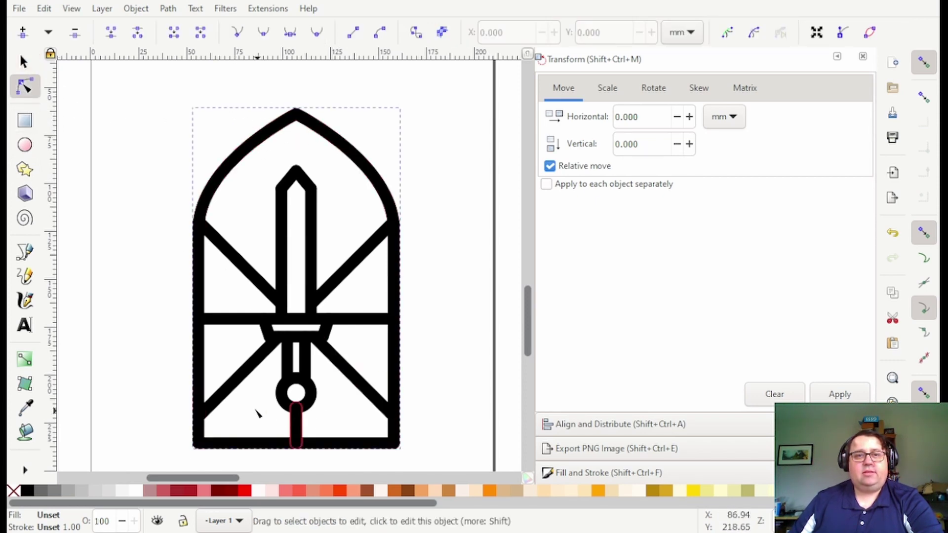
left_click(23, 62)
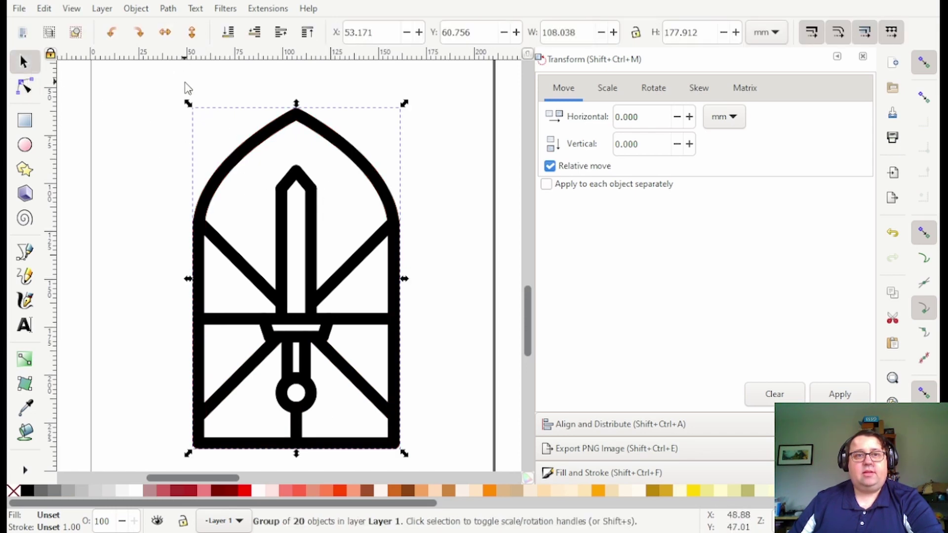
key("ctrl")
key("ctrl+shift+g")
key("ctrl+shift+g")
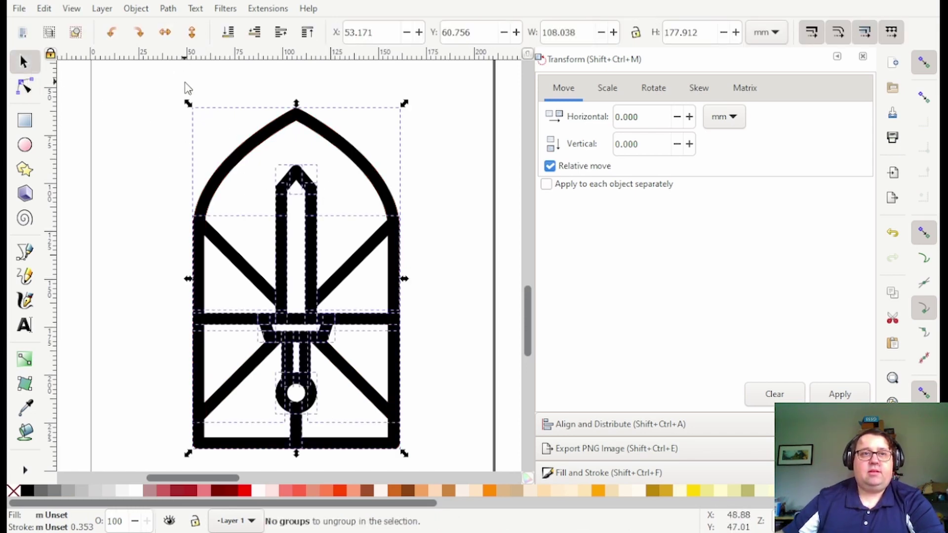
left_click(166, 11)
left_click(188, 80)
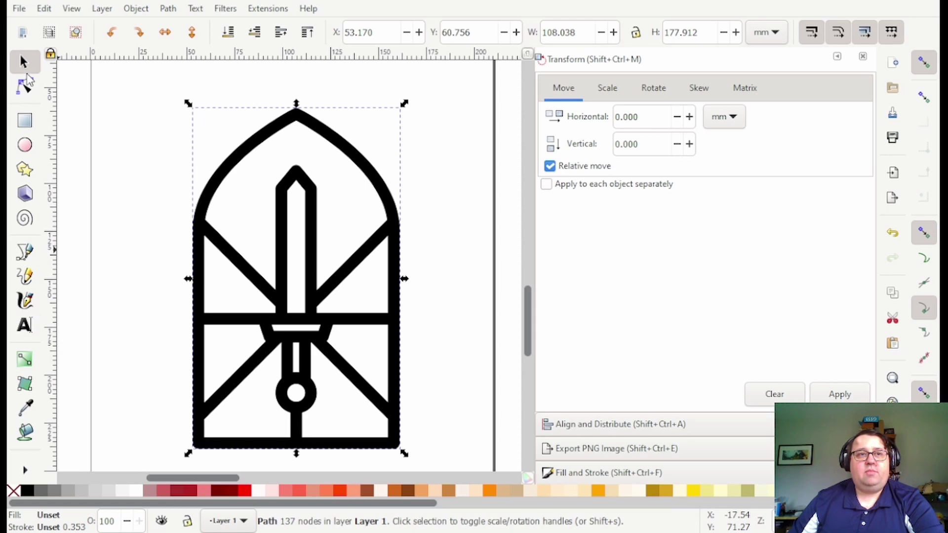
Delete the outer frame nodes at the arch top, left side and bottom-left corner.
left_click(27, 83)
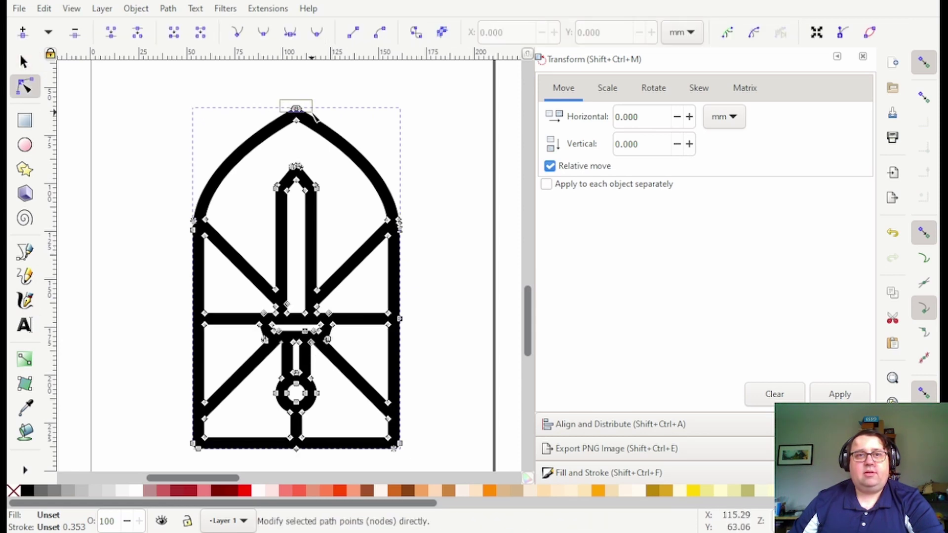
left_click_drag(312, 113, 313, 114)
key("Delete")
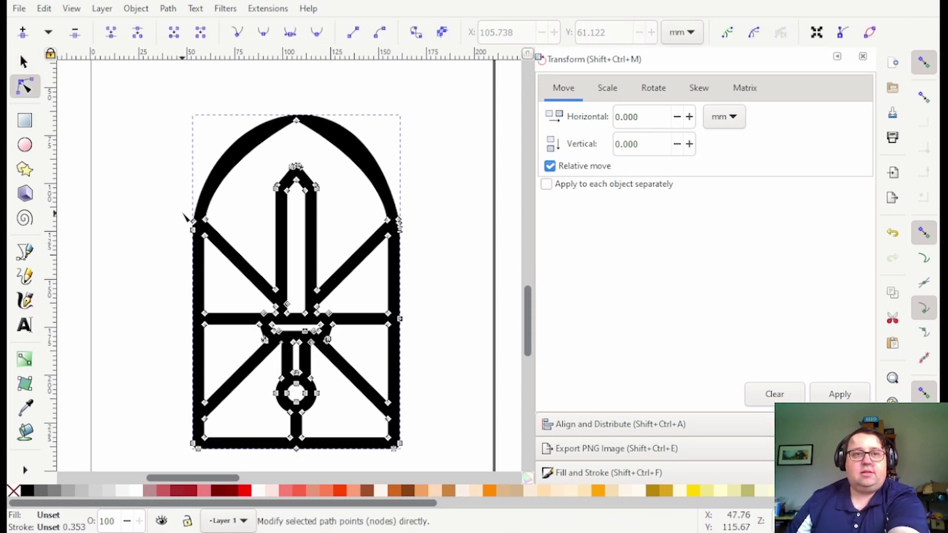
left_click_drag(173, 197, 200, 264)
key("Delete")
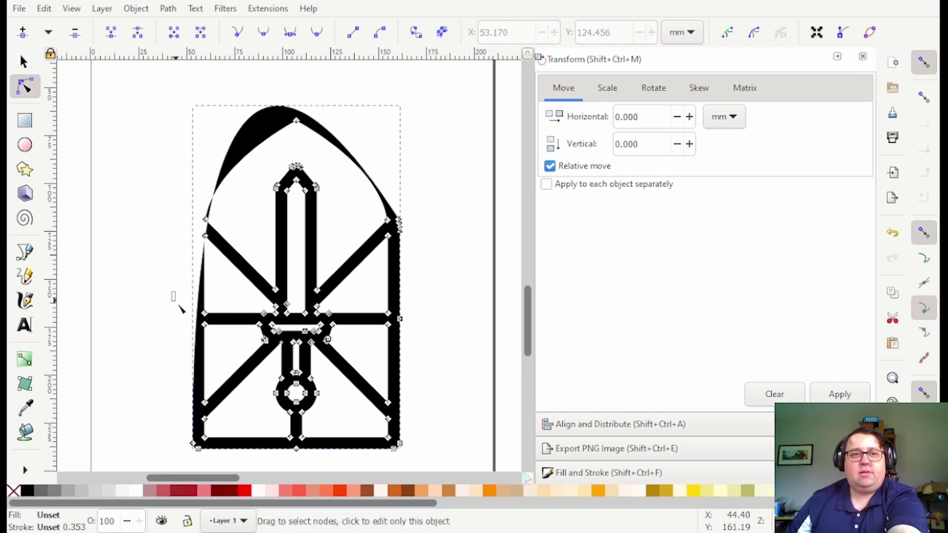
left_click_drag(183, 319, 203, 459)
key("Delete")
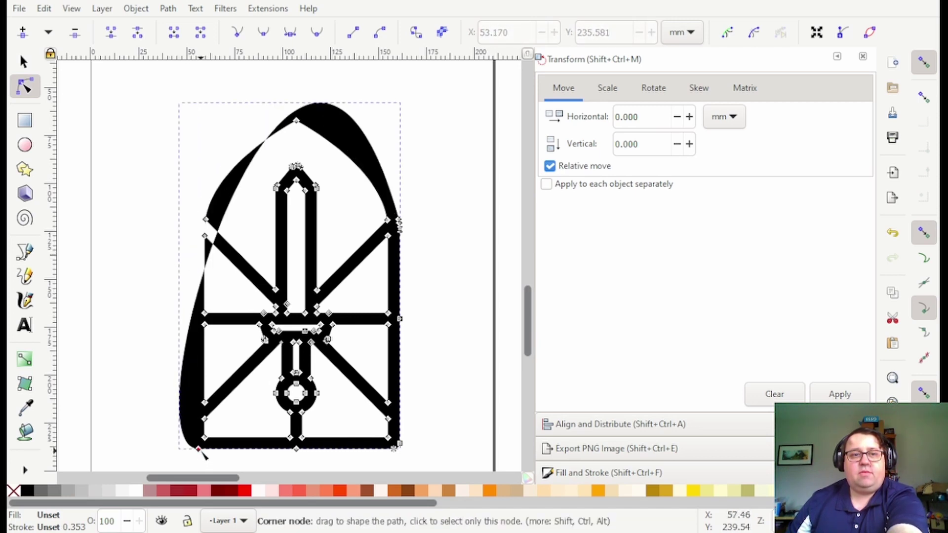
key("Delete")
Delete the remaining outer nodes along the bottom and right side, straightening the right edge.
left_click(297, 449)
key("Delete")
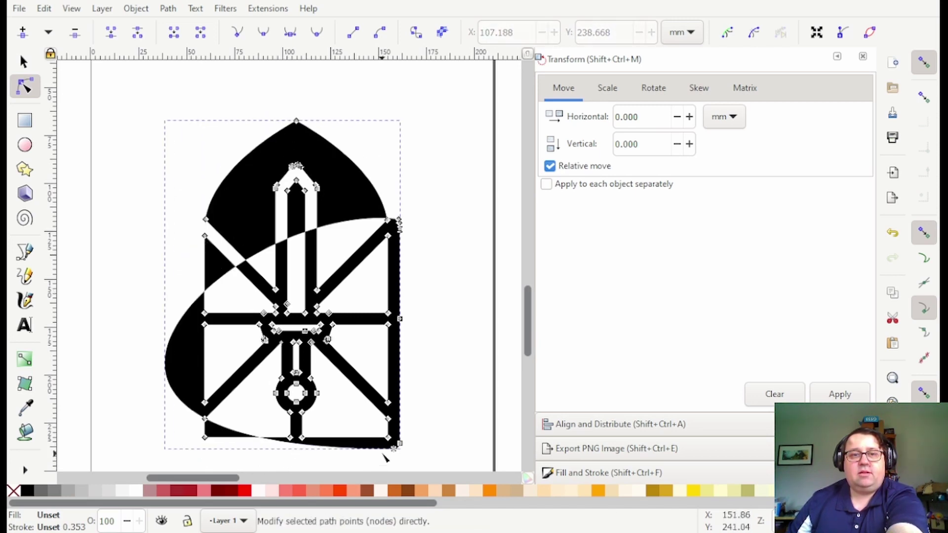
left_click(394, 449)
key("Delete")
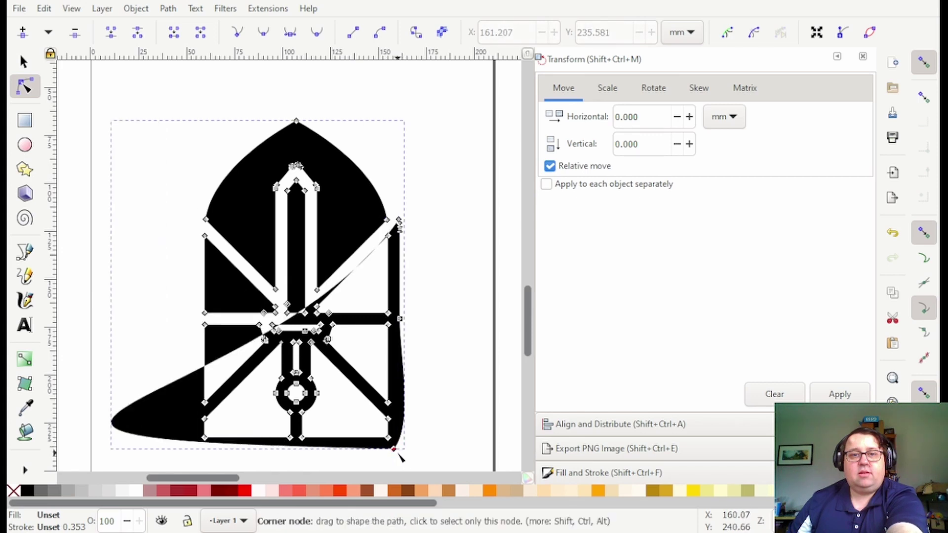
key("Delete")
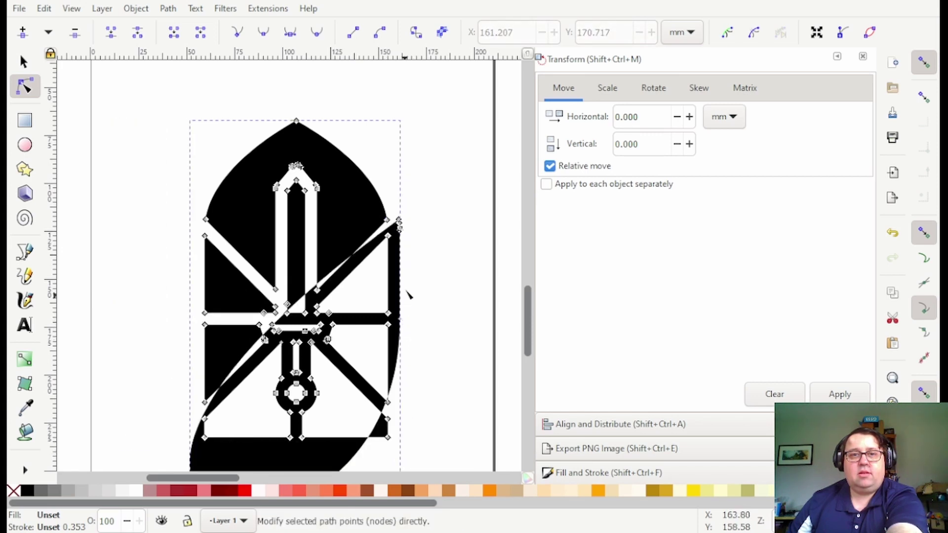
left_click_drag(428, 243, 393, 200)
key("Delete")
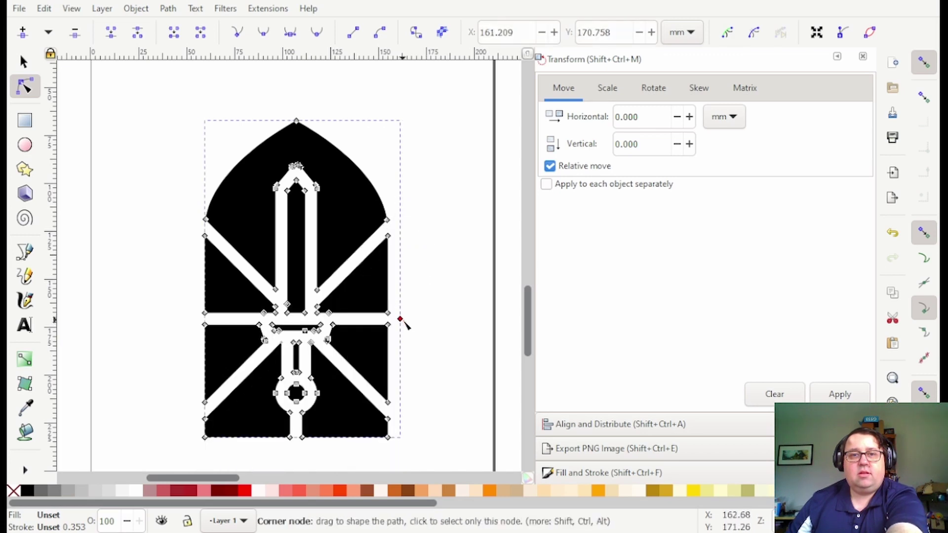
left_click(400, 321)
key("Delete")
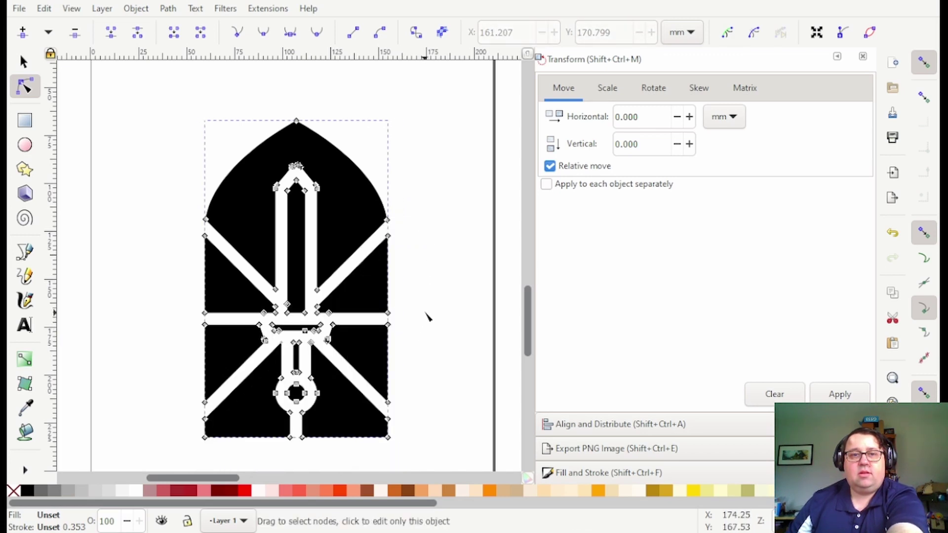
Break the combined window path apart into 11 separate pieces.
left_click(23, 62)
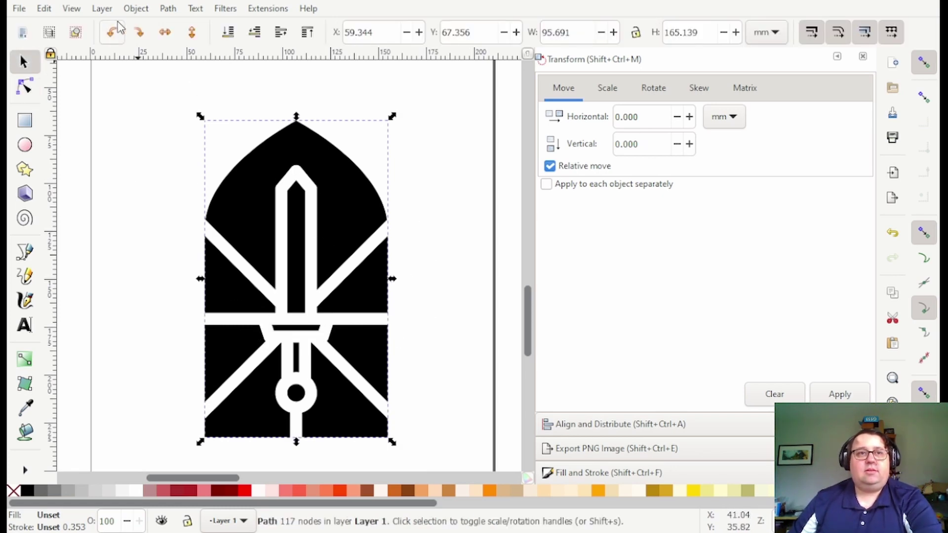
left_click(168, 9)
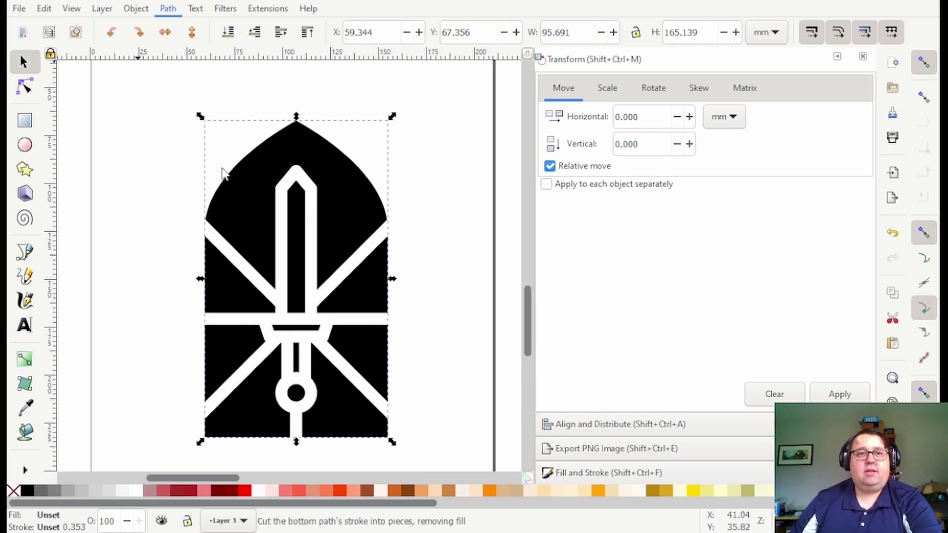
left_click(247, 204)
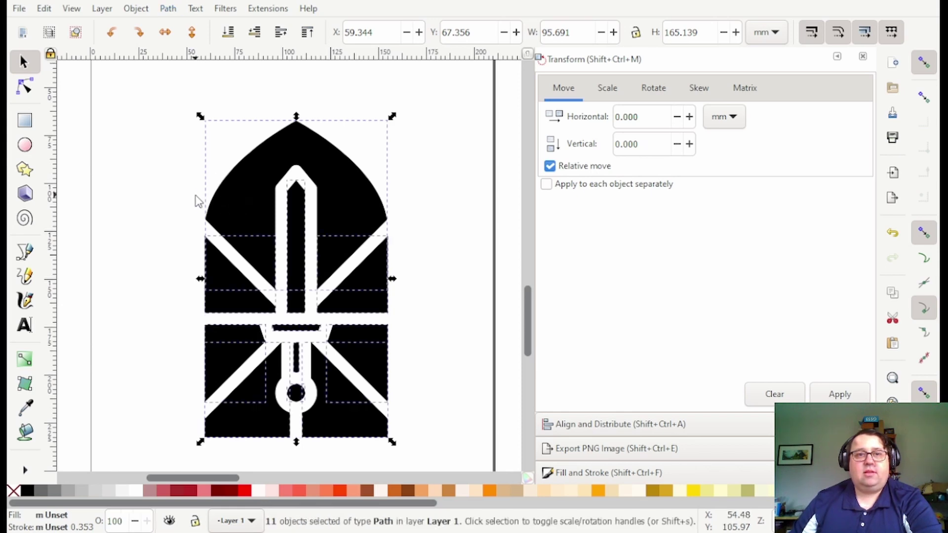
Drag the 33-node top arch piece upward, away from the rest.
left_click(195, 159)
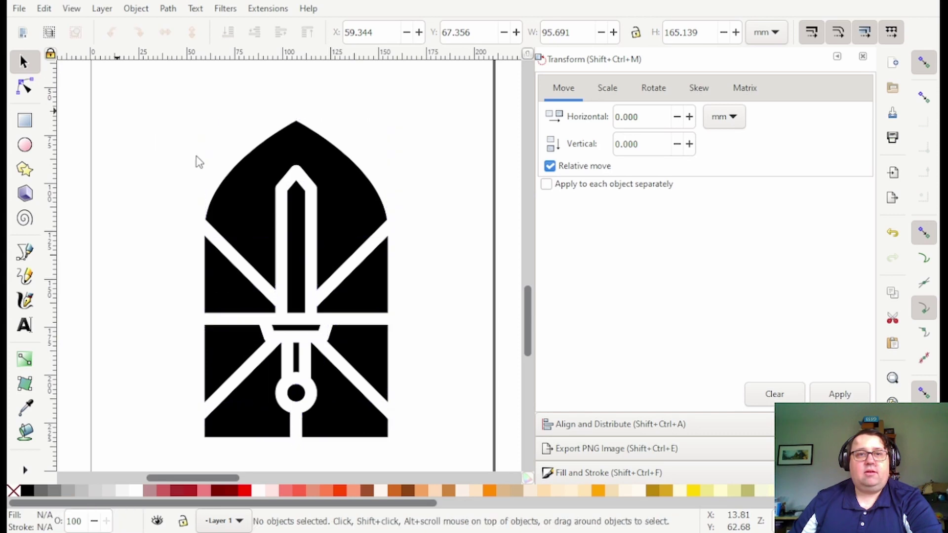
left_click(320, 155)
left_click_drag(342, 185, 352, 117)
Move the arch further up and the sword blade off to the left.
scroll(425, 175, "up", 4)
left_click_drag(337, 192, 344, 165)
scroll(422, 207, "down", 5)
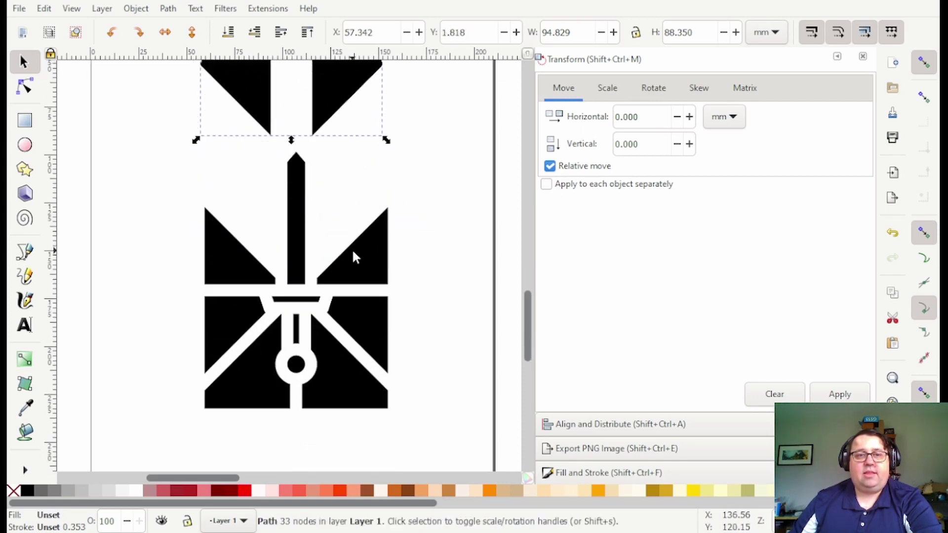
left_click(302, 228)
left_click_drag(299, 232, 148, 180)
Spread the two triangles and the four lower panels apart from each other.
left_click_drag(363, 247, 431, 161)
left_click(250, 265)
left_click_drag(250, 264, 228, 183)
left_click_drag(229, 331, 158, 319)
left_click_drag(357, 316, 416, 318)
left_click_drag(352, 380, 398, 426)
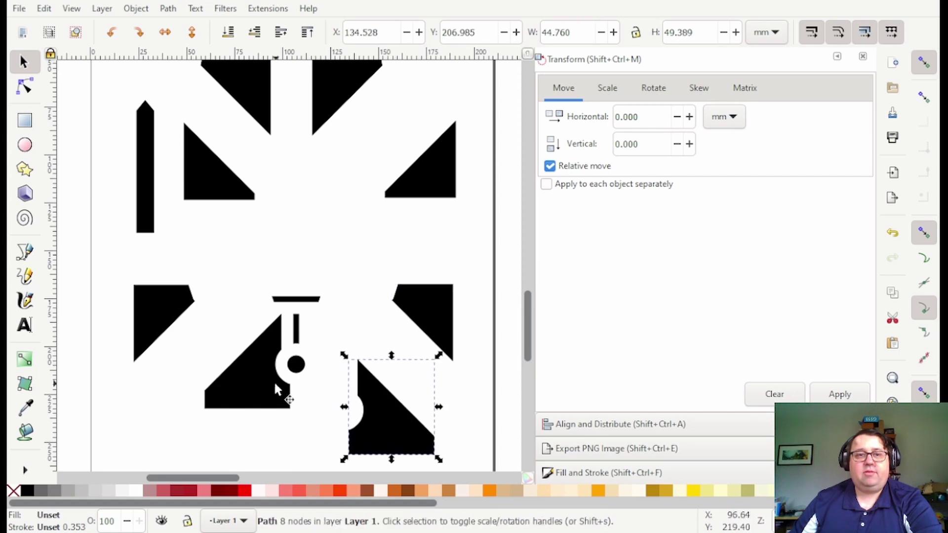
left_click_drag(272, 381, 211, 405)
Select the top arch piece with the palette's green and cyan swatches in view.
scroll(338, 275, "up", 3)
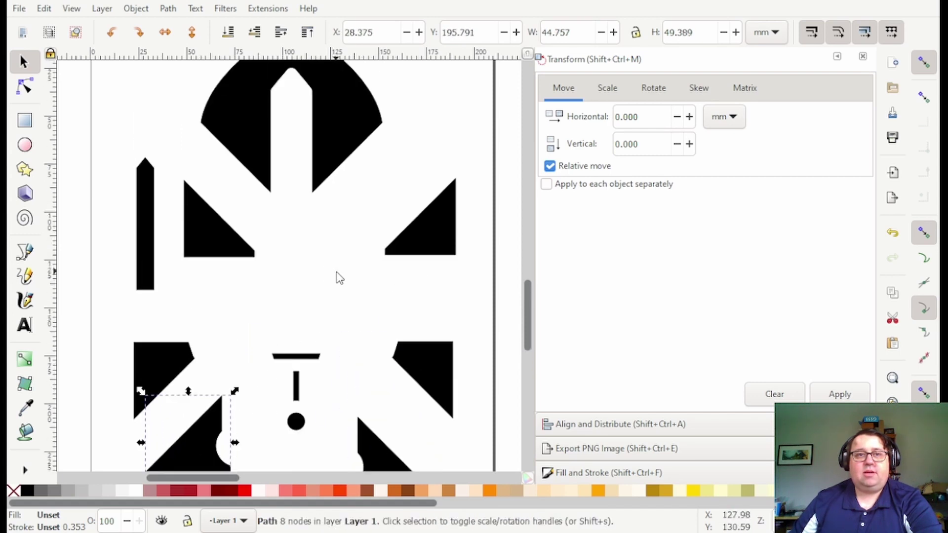
scroll(376, 292, "down", 2)
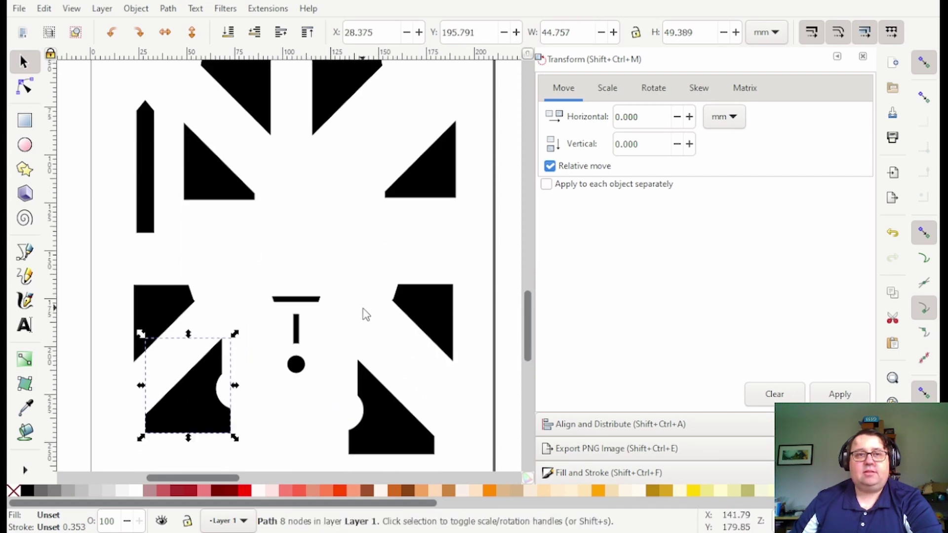
scroll(364, 315, "up", 2)
left_click(330, 135)
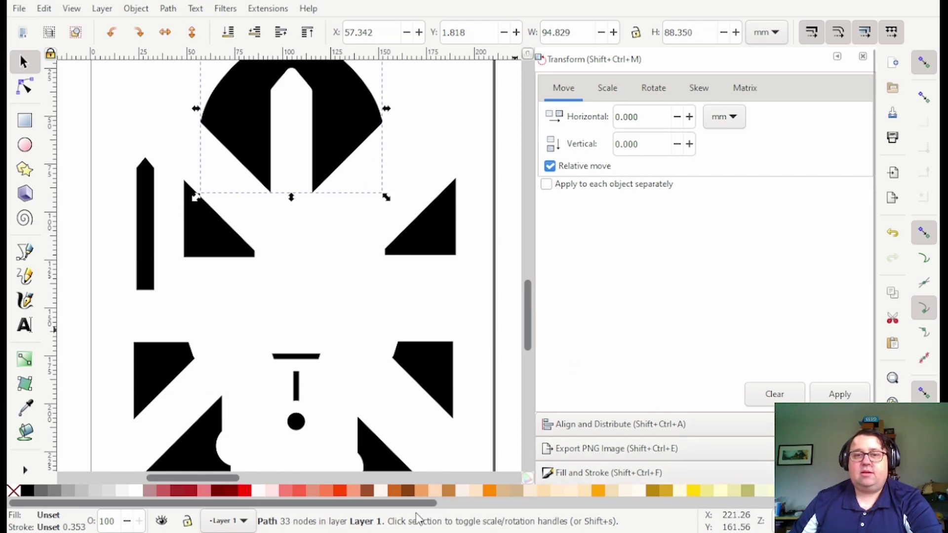
left_click(541, 503)
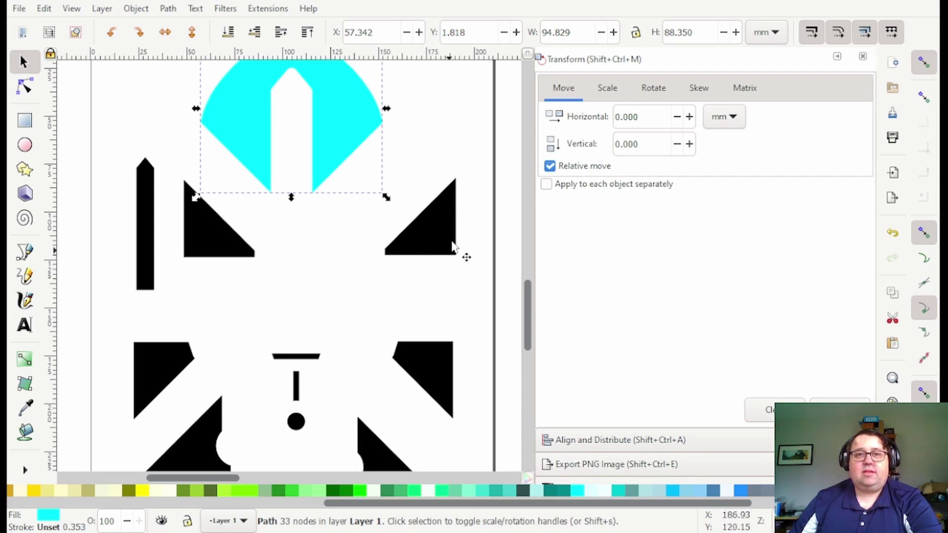
Fill the top arch cyan and nudge it slightly down and right.
scroll(336, 275, "up", 1)
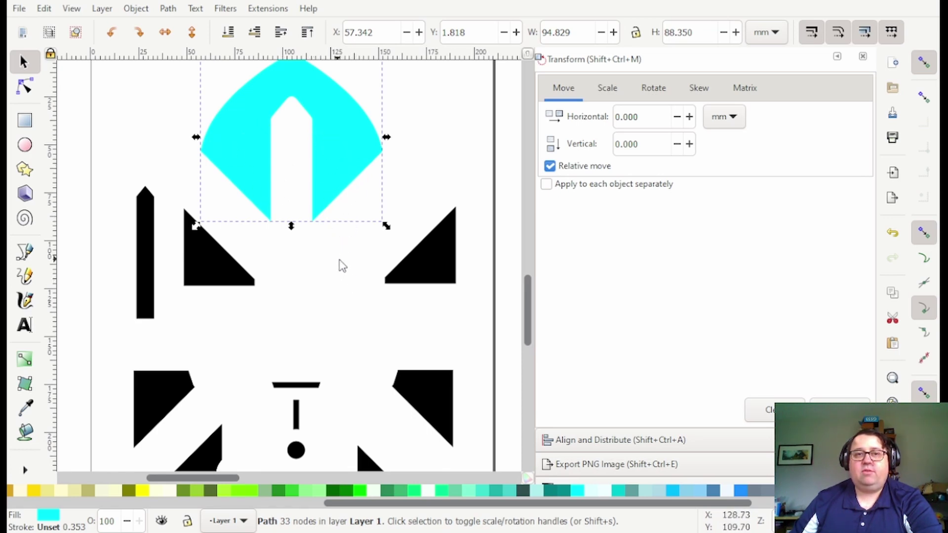
key("ctrl+z")
key("ctrl+shift+z")
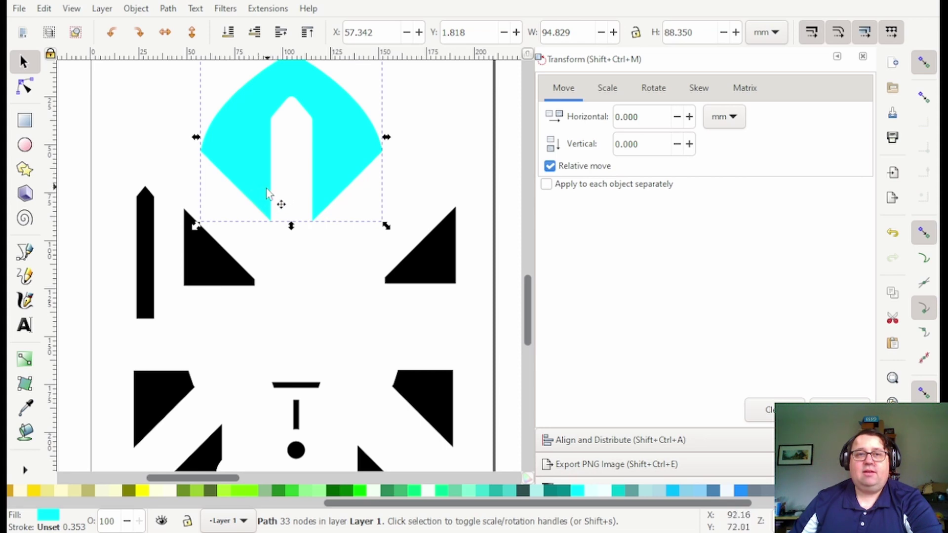
scroll(339, 189, "up", 3)
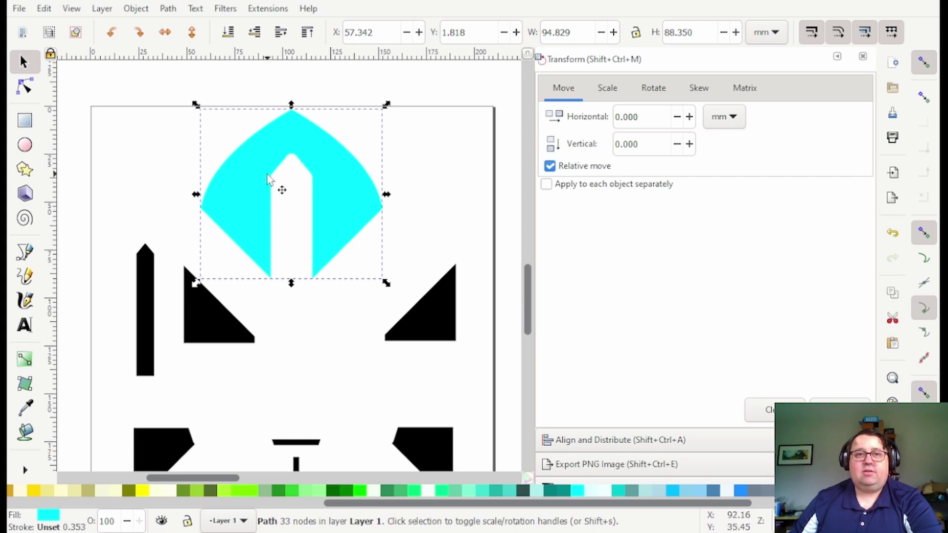
scroll(360, 183, "down", 3)
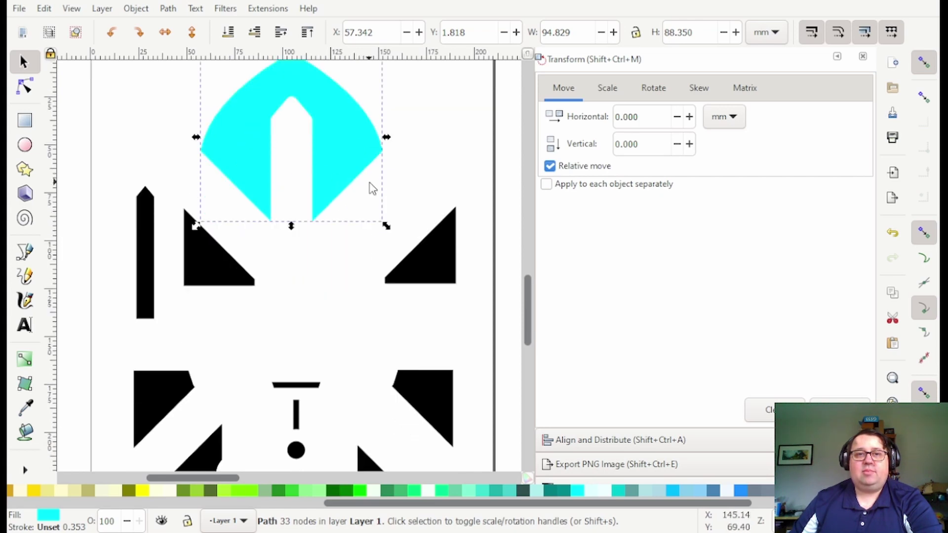
scroll(368, 200, "up", 1)
scroll(277, 229, "down", 1)
scroll(292, 228, "up", 1)
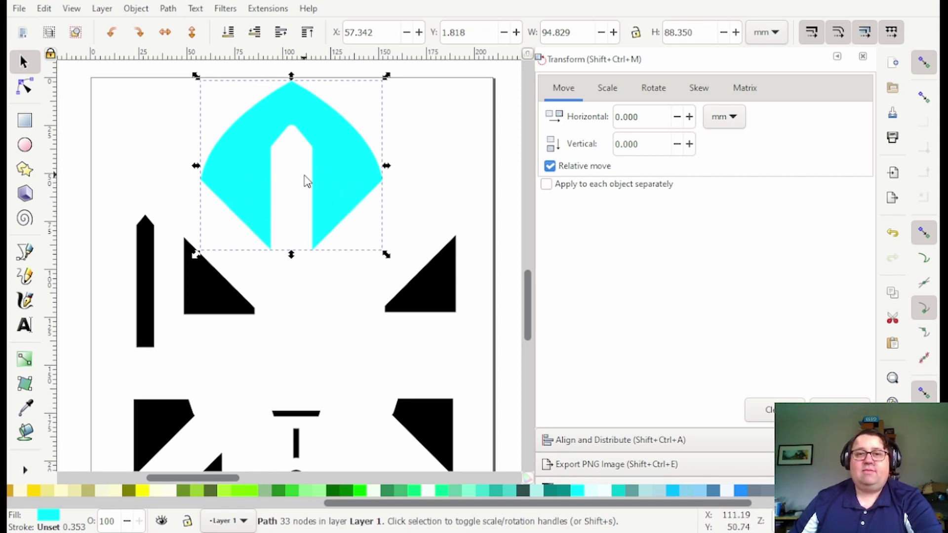
scroll(326, 182, "down", 2)
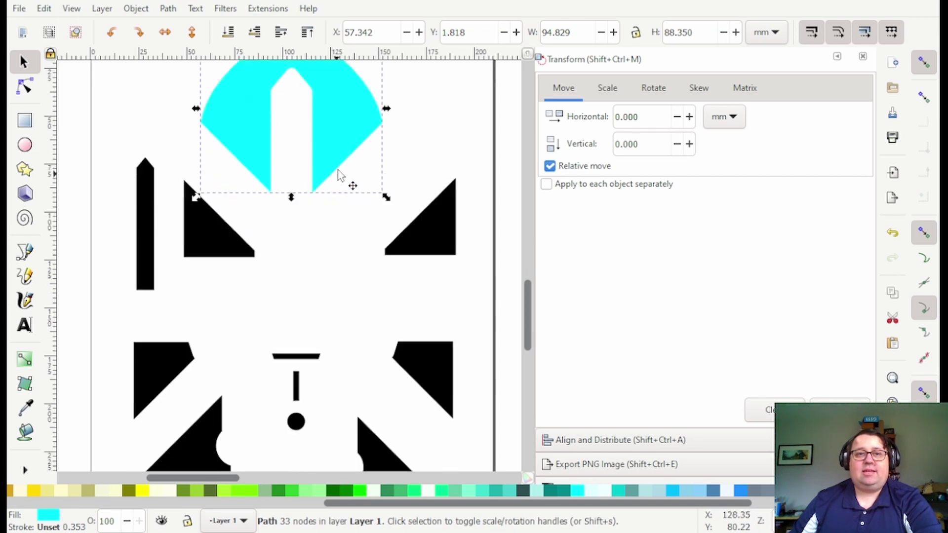
left_click_drag(352, 174, 351, 193)
scroll(354, 277, "up", 1)
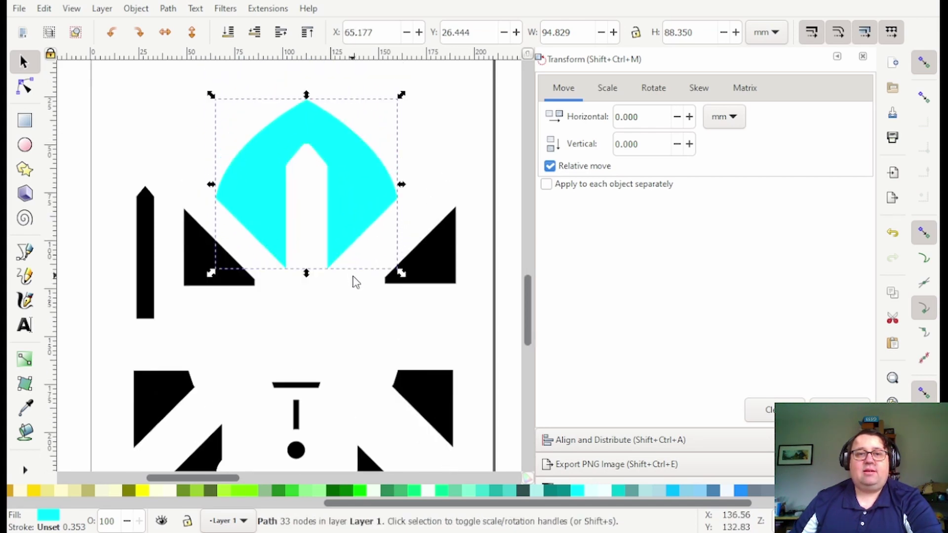
scroll(370, 275, "down", 2)
scroll(375, 273, "up", 2)
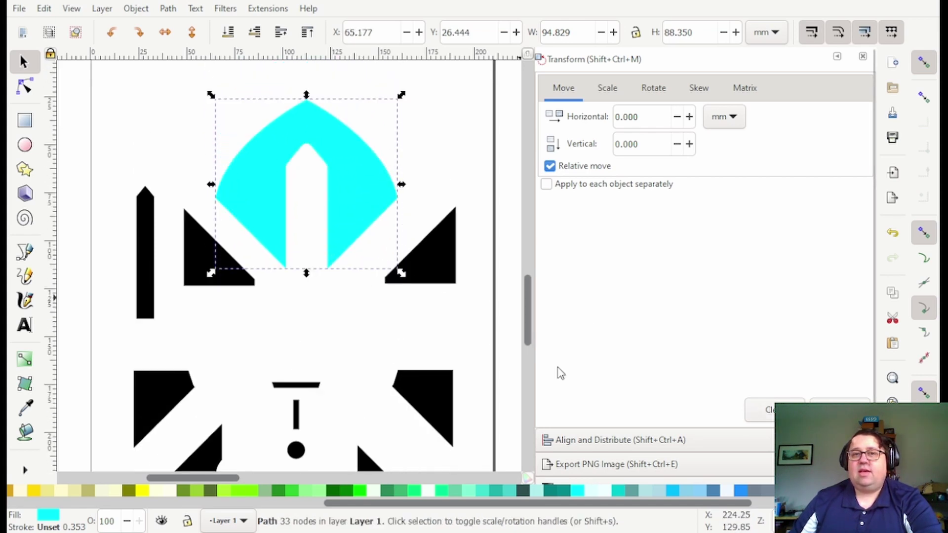
scroll(339, 261, "down", 2)
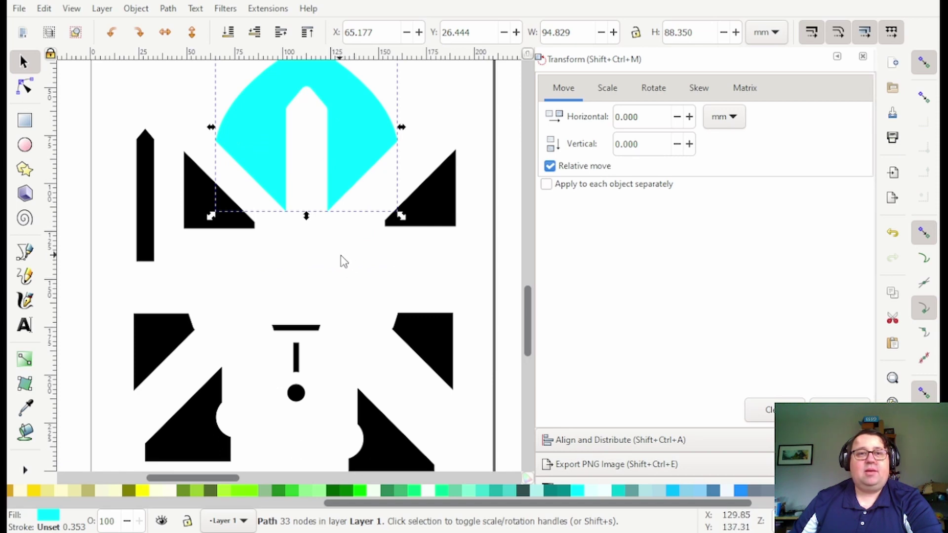
scroll(350, 266, "up", 1)
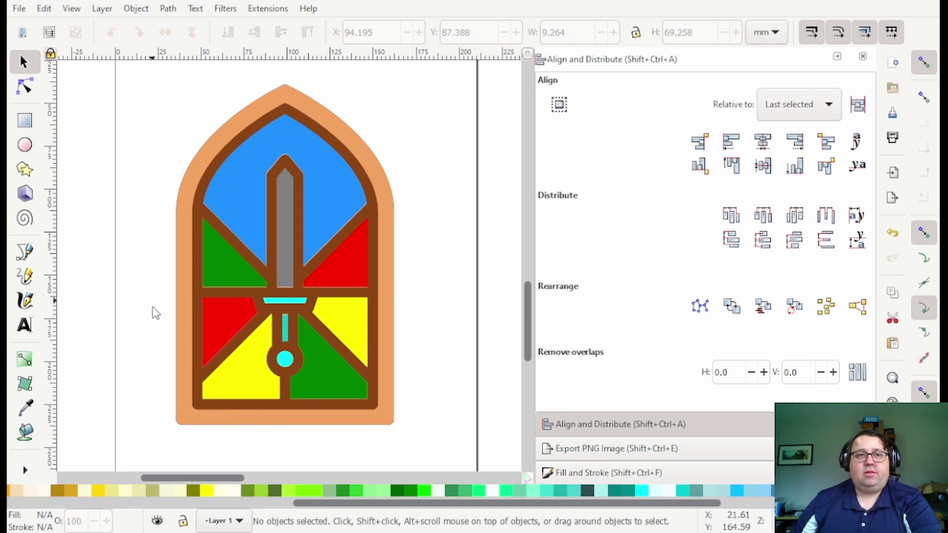
Test-move the brown leading frame back into place and select the orange outer frame.
left_click(375, 208)
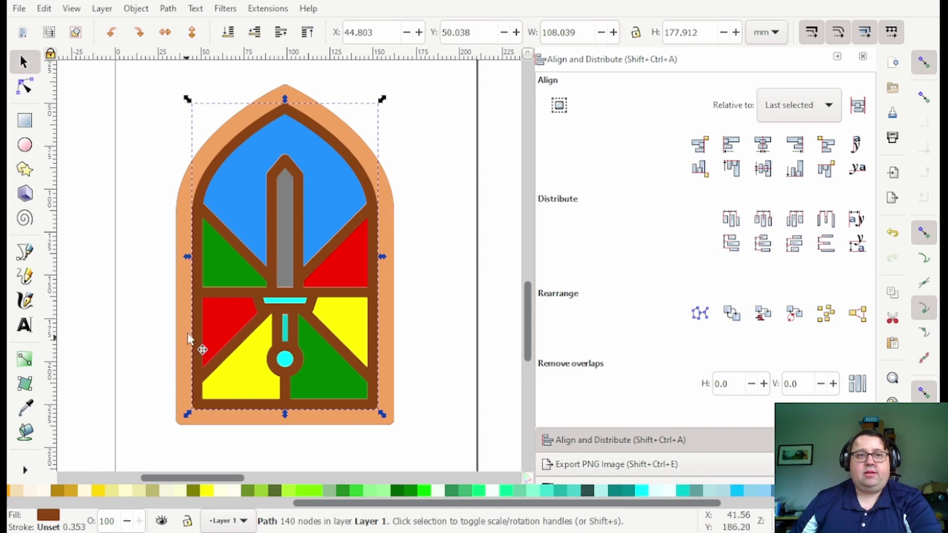
mouse_move(382, 256)
left_mouse_down()
mouse_move(468, 229)
mouse_move(502, 231)
mouse_move(379, 243)
left_mouse_up()
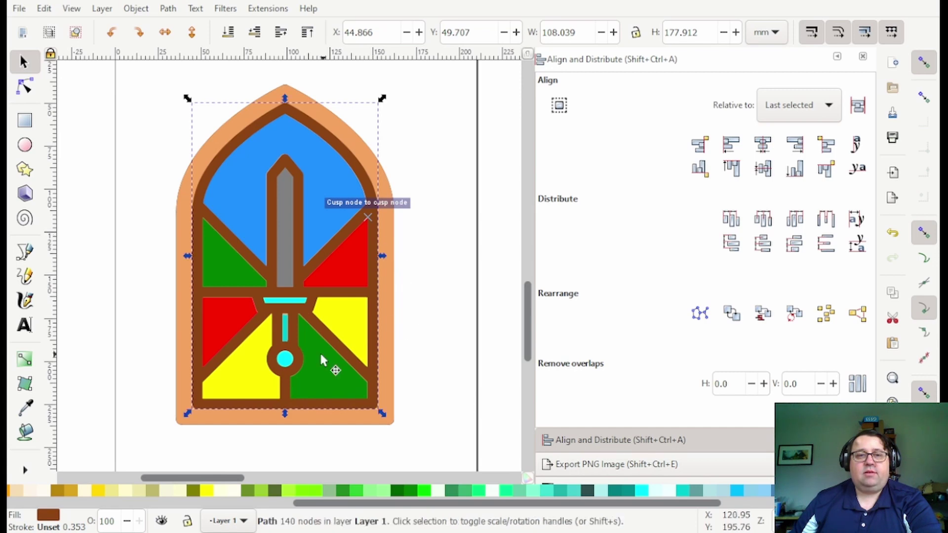
left_click(327, 180)
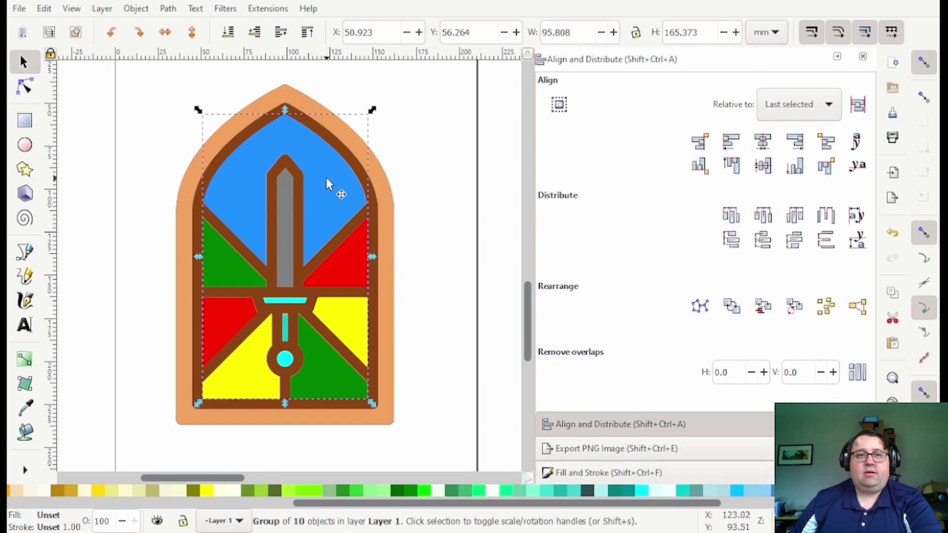
left_click(393, 194)
scroll(417, 212, "up", 3)
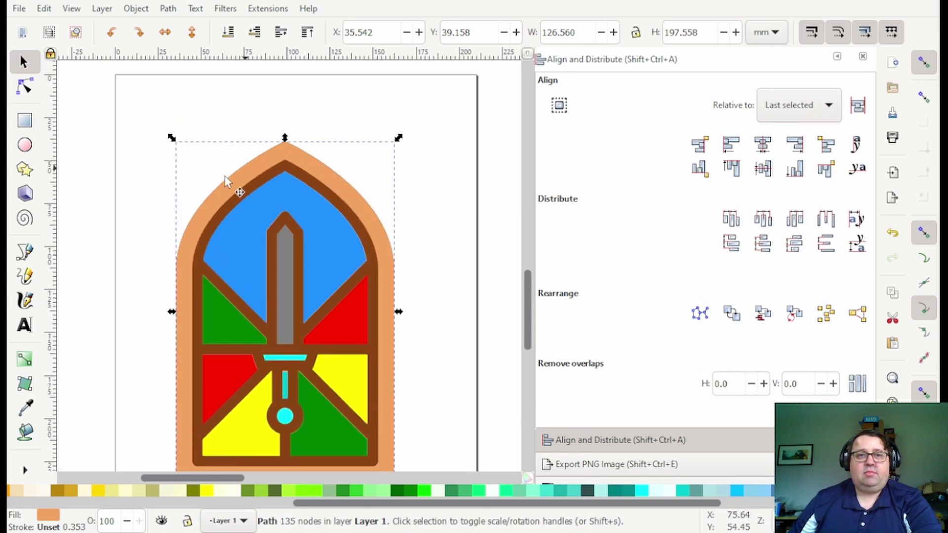
scroll(247, 208, "down", 5)
scroll(328, 185, "up", 3)
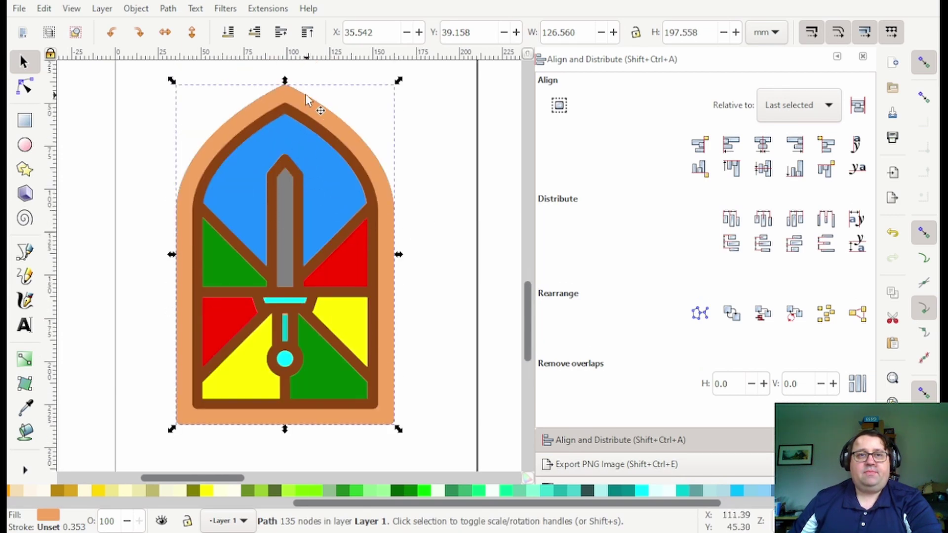
Shift the coloured panel group and snap it back into place.
left_click(430, 179)
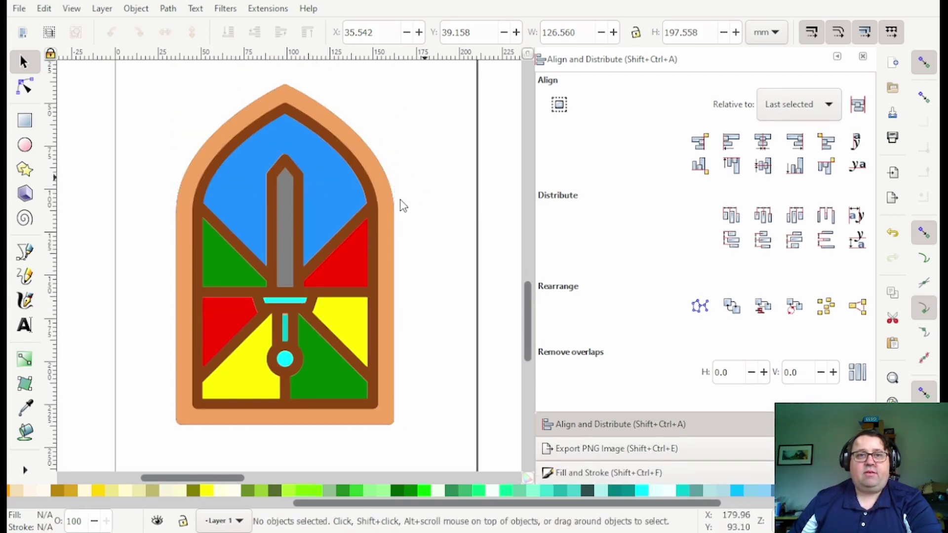
left_click(320, 181)
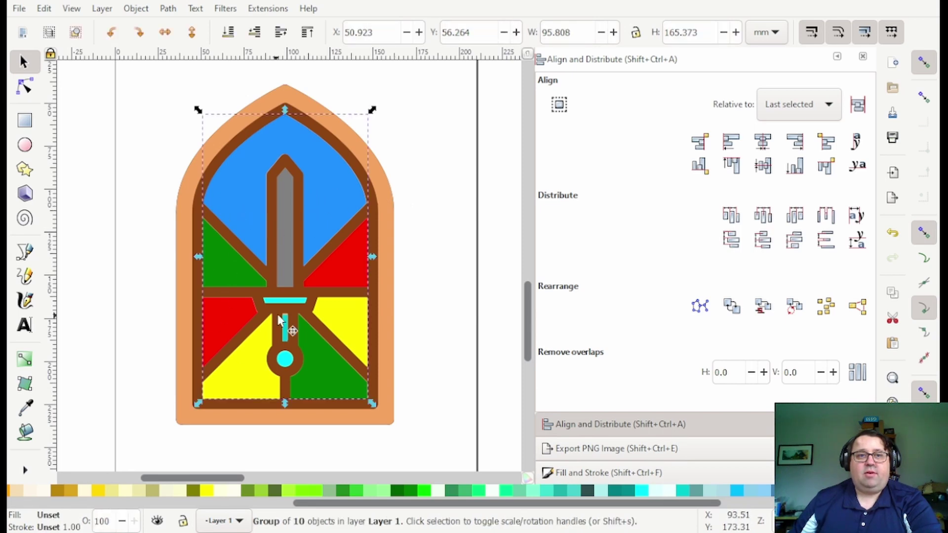
left_click_drag(324, 232, 330, 194)
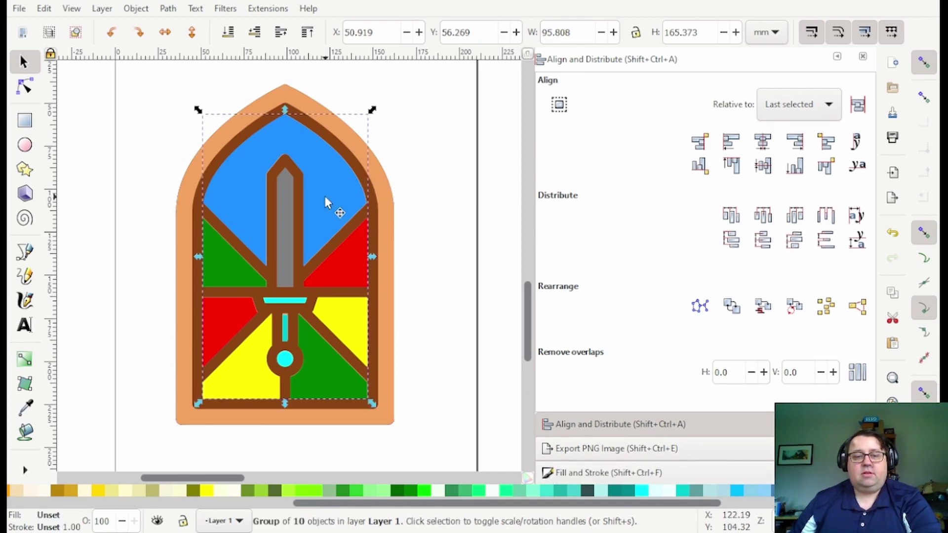
key("ctrl")
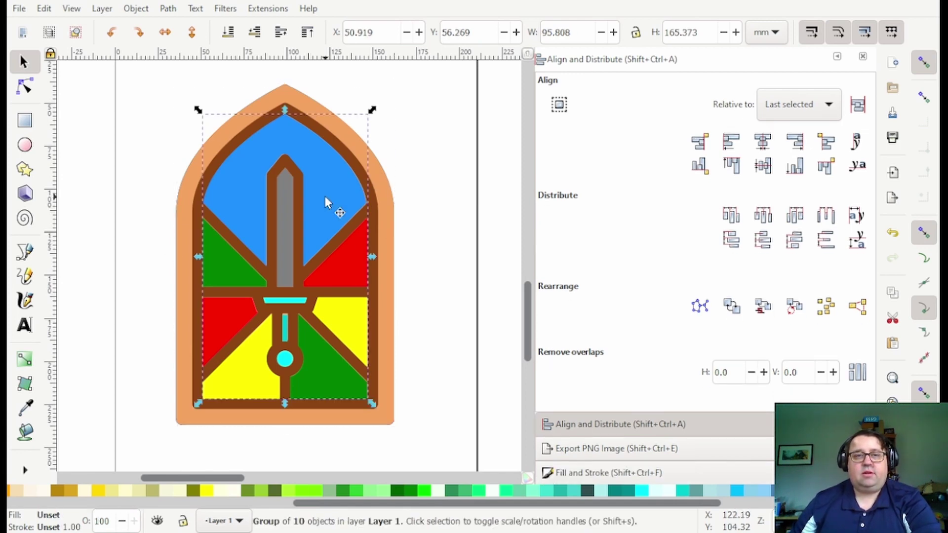
key("ctrl")
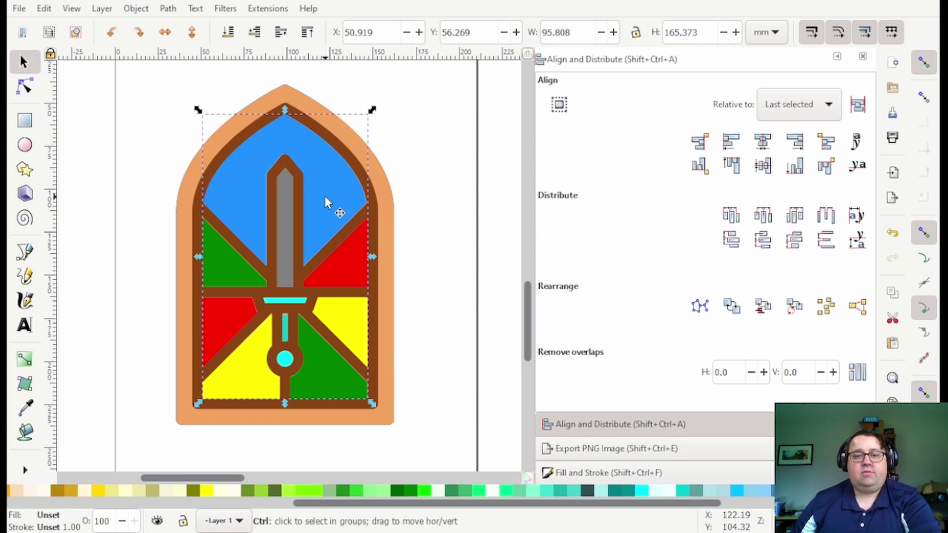
Ungroup the ten coloured panes and union them into one blue shape.
key("ctrl+shift+g")
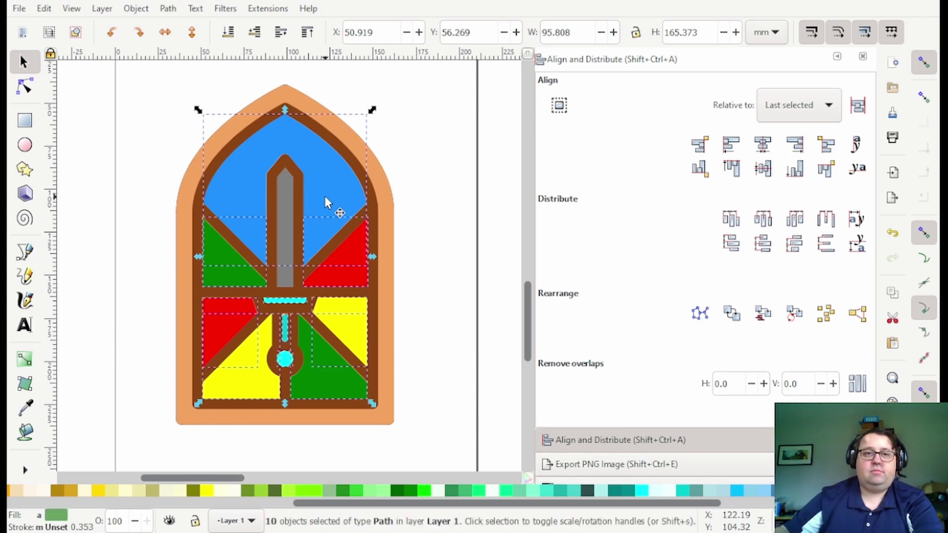
left_click(170, 13)
left_click(206, 89)
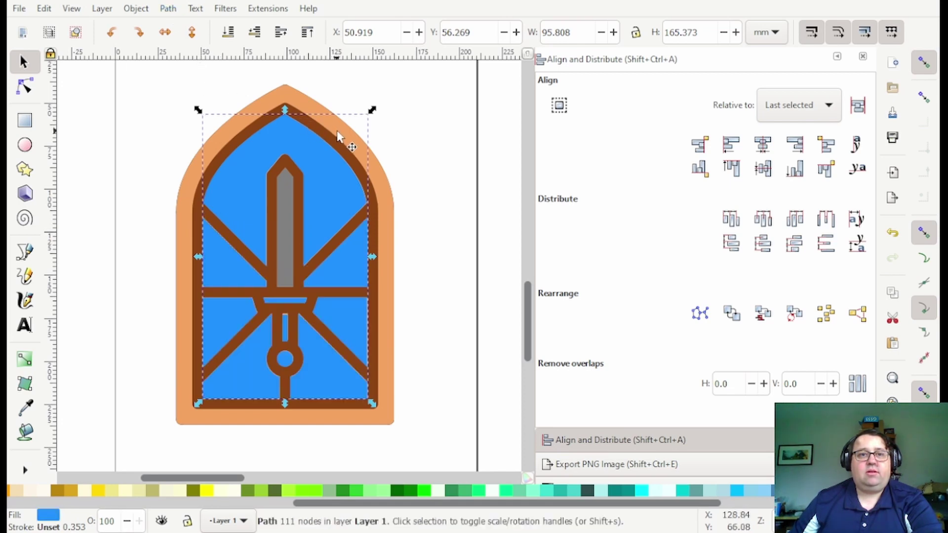
Union the grey sword blade with the blue merged shape.
key("shift")
left_click(283, 212)
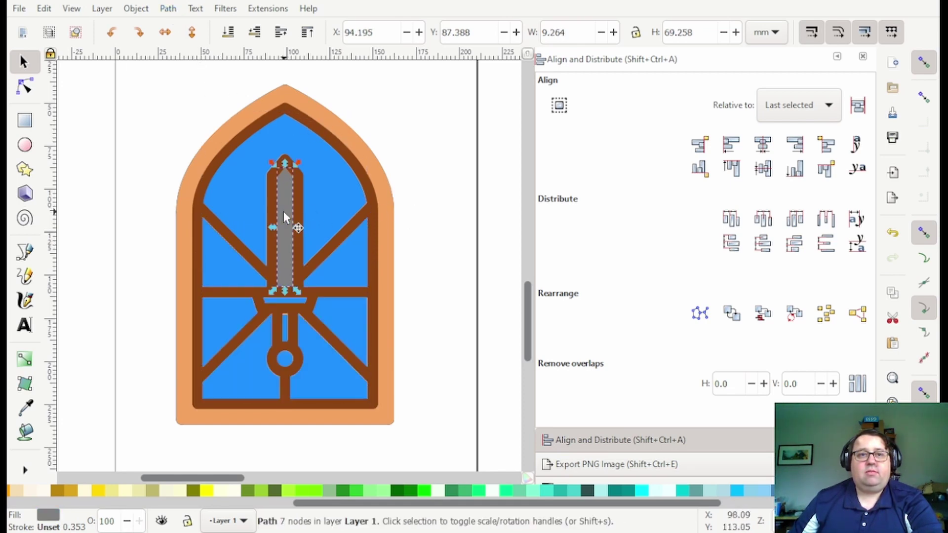
key("shift")
left_click(328, 174, "shift")
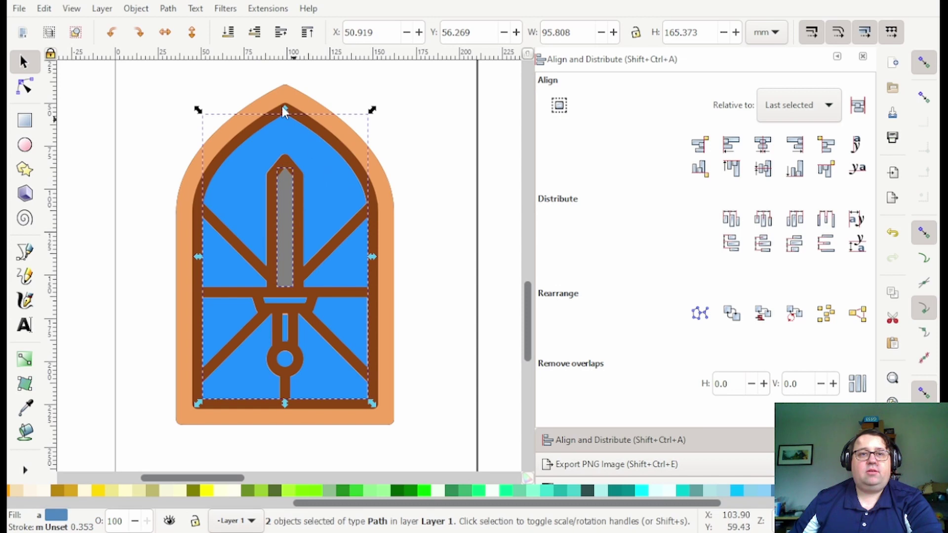
left_click(169, 8)
left_click(206, 89)
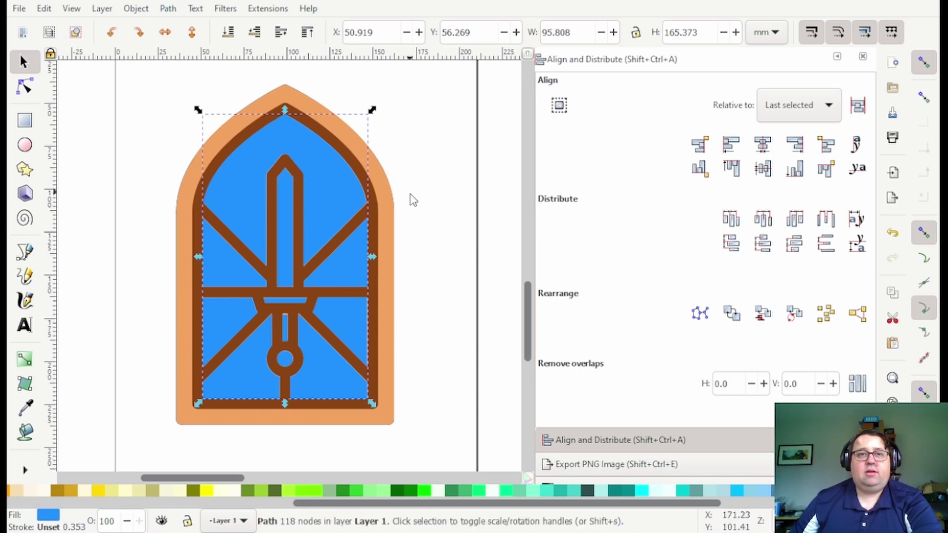
Add the orange frame to the selection, ready to subtract the panels from it.
key("shift")
left_click(399, 205, "shift")
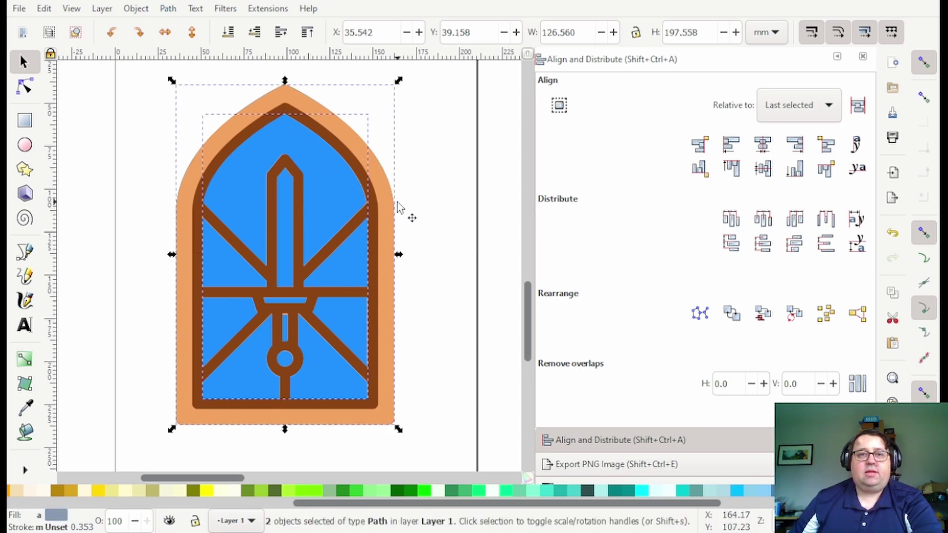
left_click(169, 8)
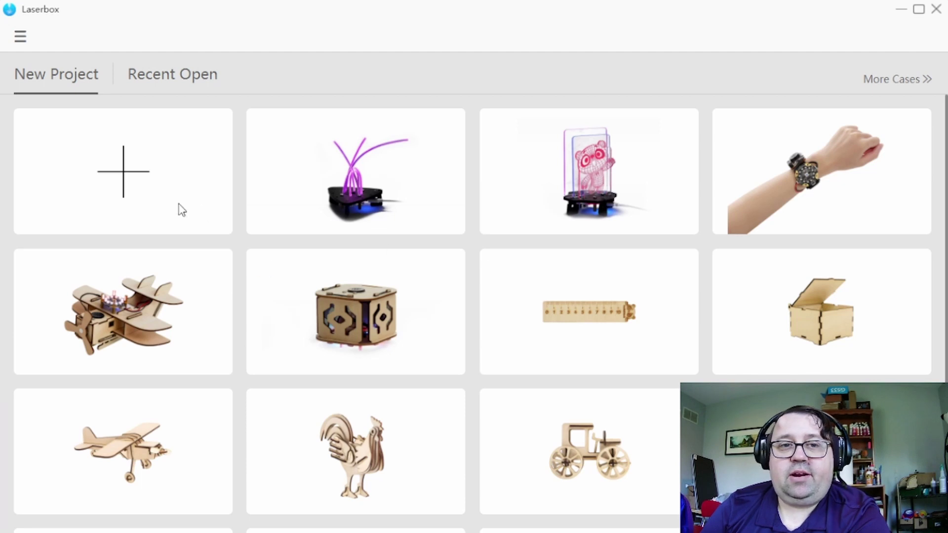
Start a new blank flat-surface project from the New Project tile.
left_click(128, 178)
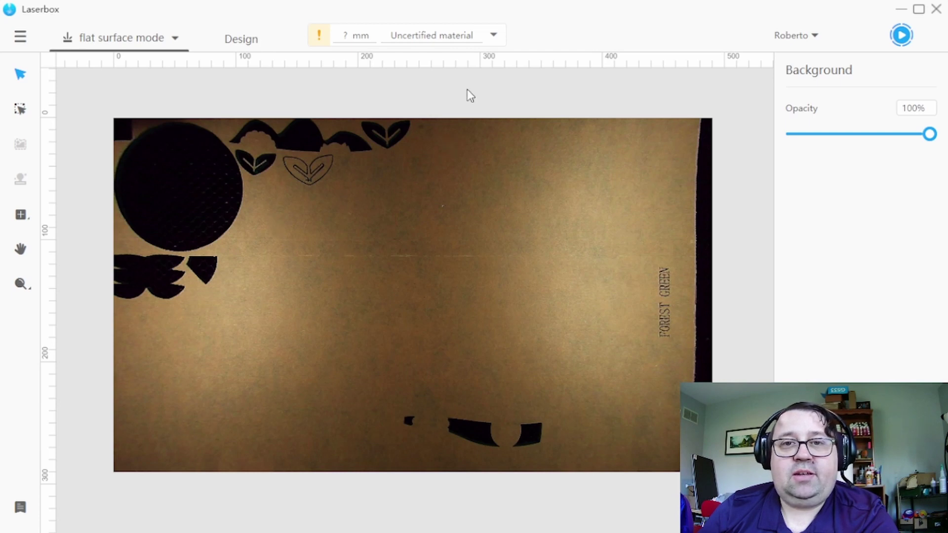
Set the project material to 3mm Acrylic.
left_click(494, 36)
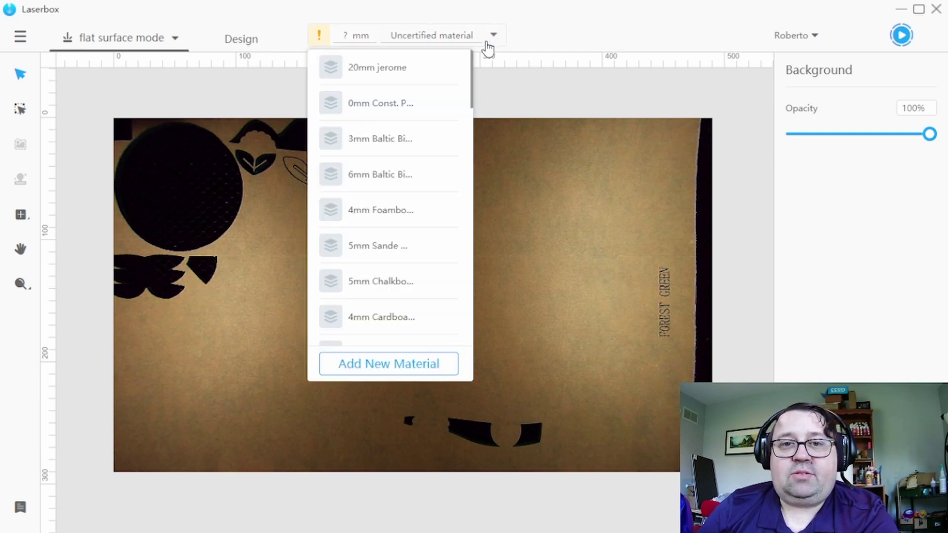
scroll(428, 232, "down", 1)
scroll(428, 232, "down", 5)
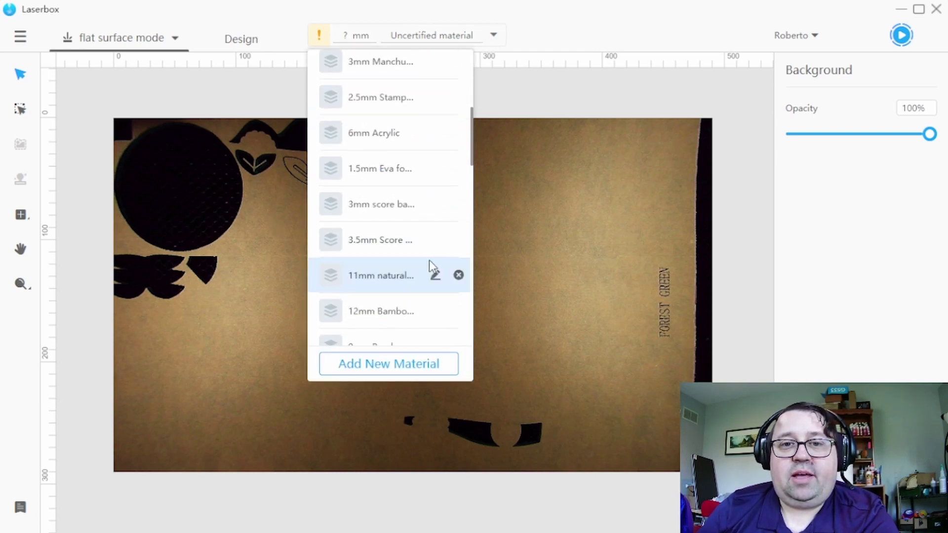
scroll(407, 236, "down", 5)
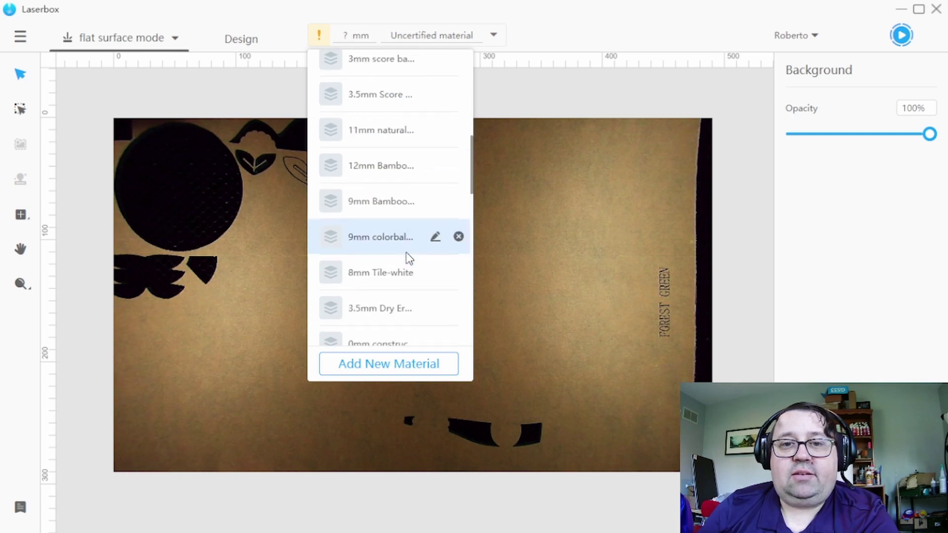
scroll(395, 255, "down", 2)
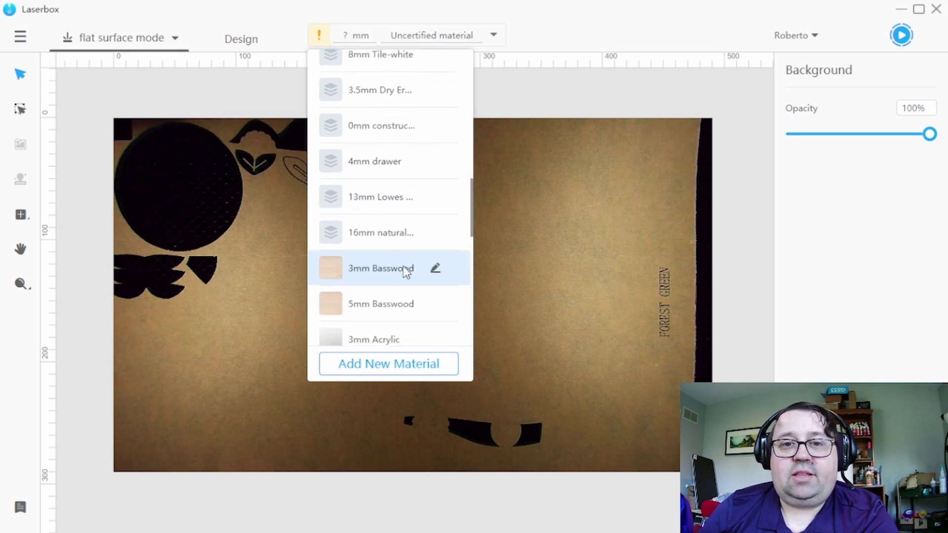
scroll(404, 281, "down", 2)
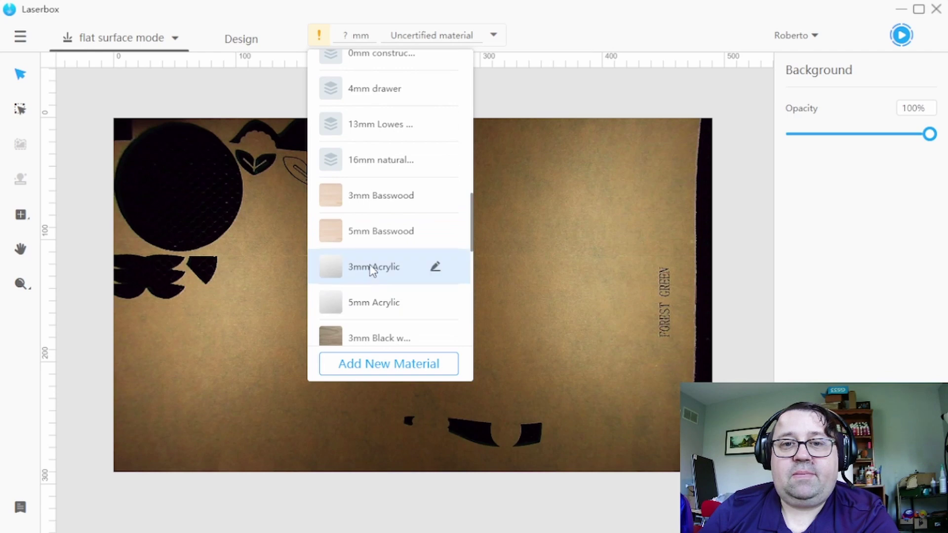
left_click(374, 268)
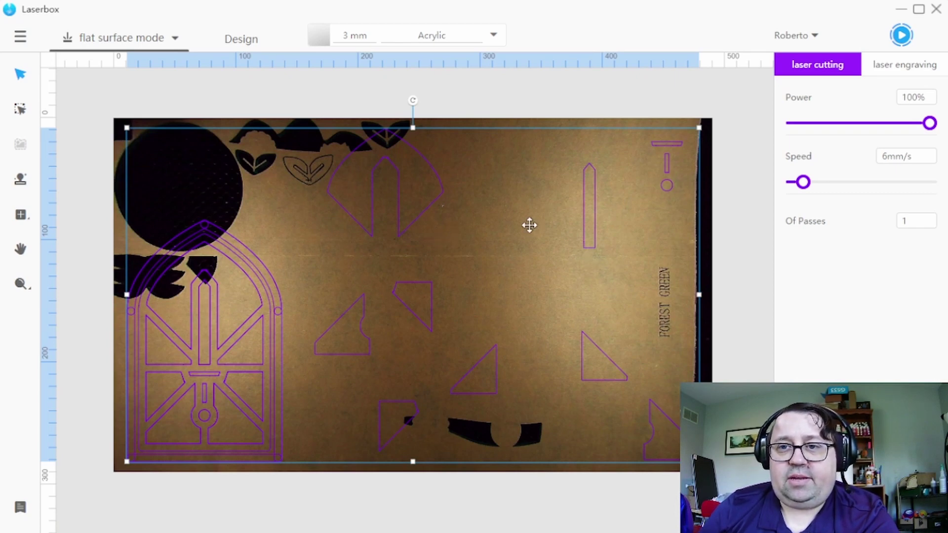
Delete the sword, upper-sheet and arch window outlines, keeping only two triangles.
left_click(478, 101)
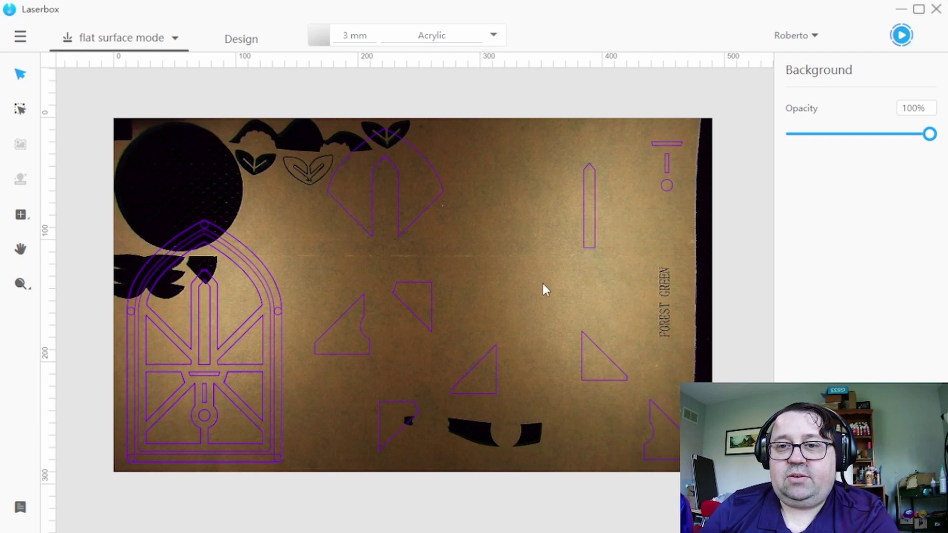
left_click_drag(700, 297, 645, 251)
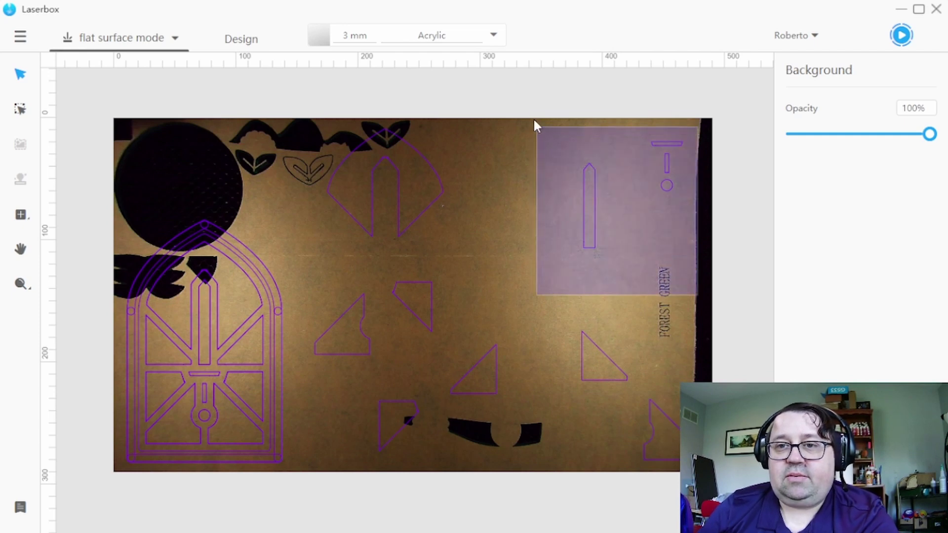
left_click_drag(532, 114, 529, 113)
key("Delete")
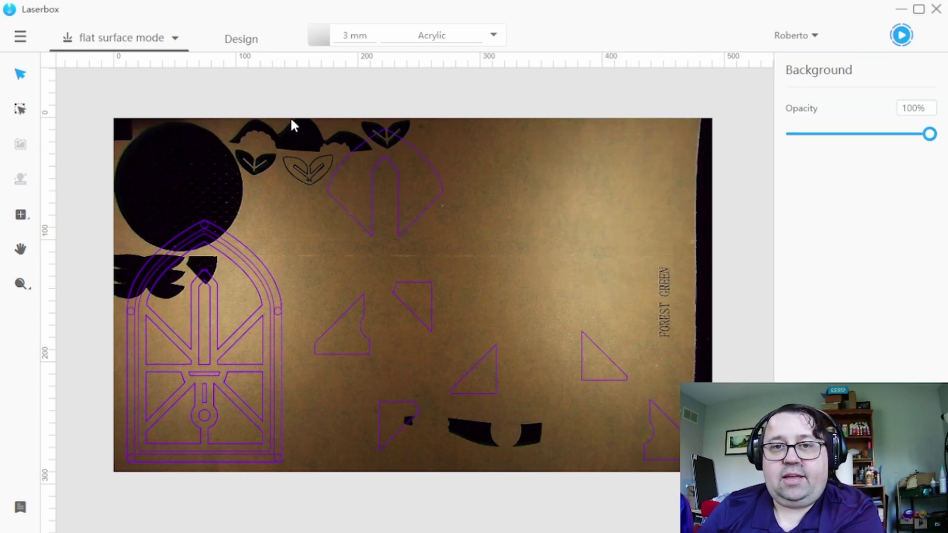
left_click_drag(290, 118, 537, 482)
key("Delete")
left_click_drag(323, 470, 122, 200)
key("Delete")
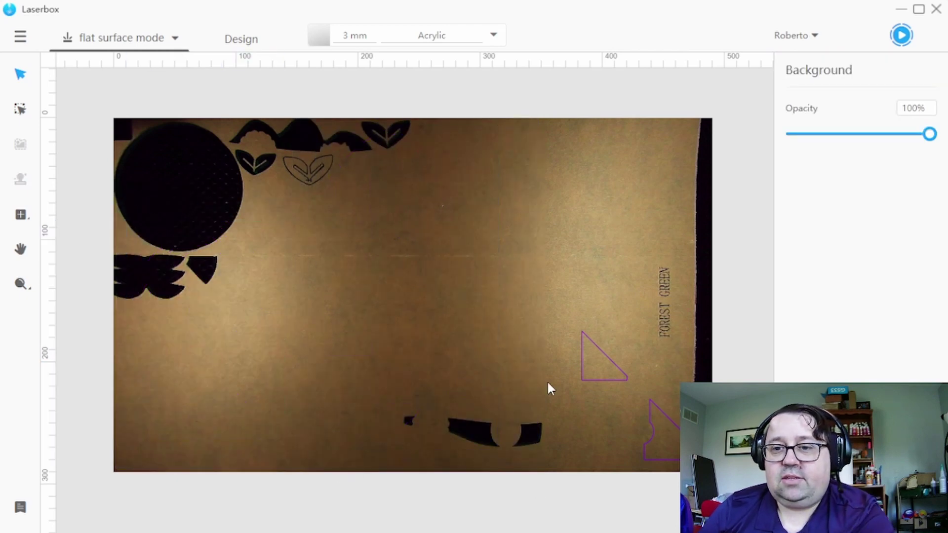
Move the two triangles to the sheet's upper left and stack them together.
left_click_drag(522, 278, 702, 491)
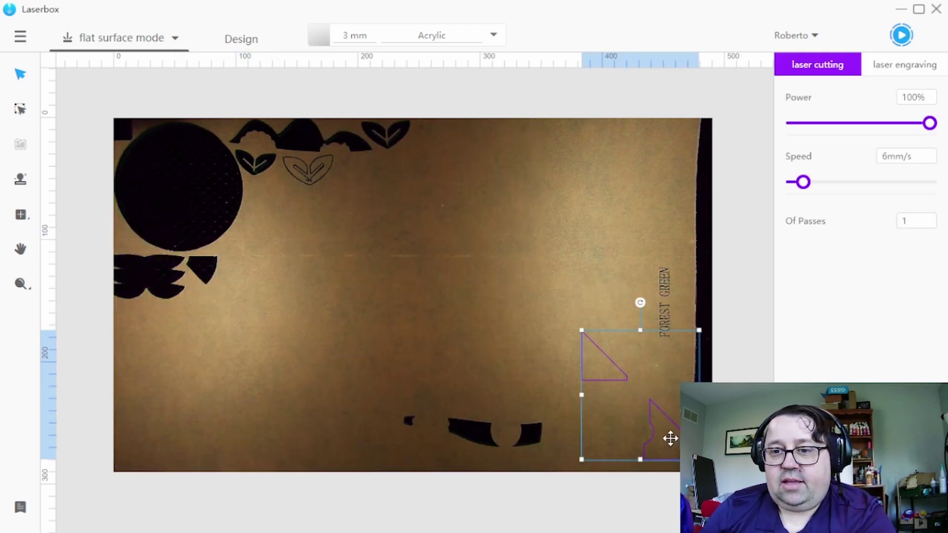
left_click_drag(667, 437, 349, 289)
left_click(444, 292)
left_click_drag(432, 351, 301, 247)
left_click_drag(360, 296, 375, 205)
left_click(277, 223)
mouse_move(273, 219)
left_mouse_down()
mouse_move(288, 208)
mouse_move(260, 218)
mouse_move(288, 212)
left_mouse_up()
left_click(366, 204)
left_click_drag(369, 201, 275, 245)
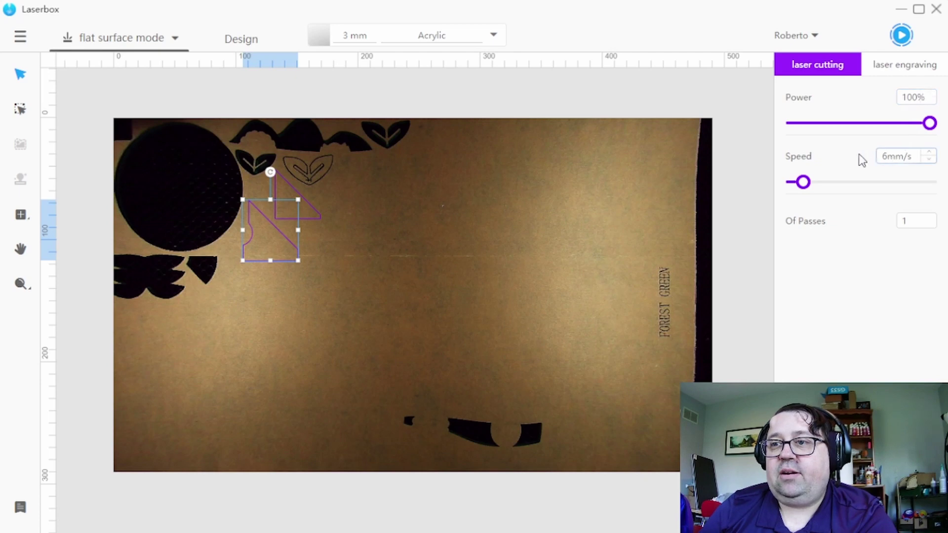
left_click(387, 258)
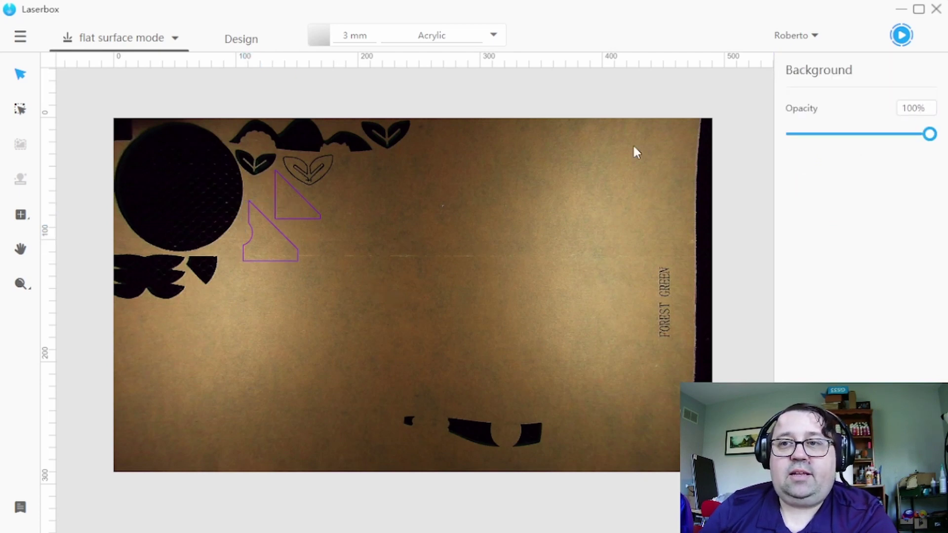
Start the job and send the two triangle panels to the laser (about 1 min 04 sec).
left_click(902, 35)
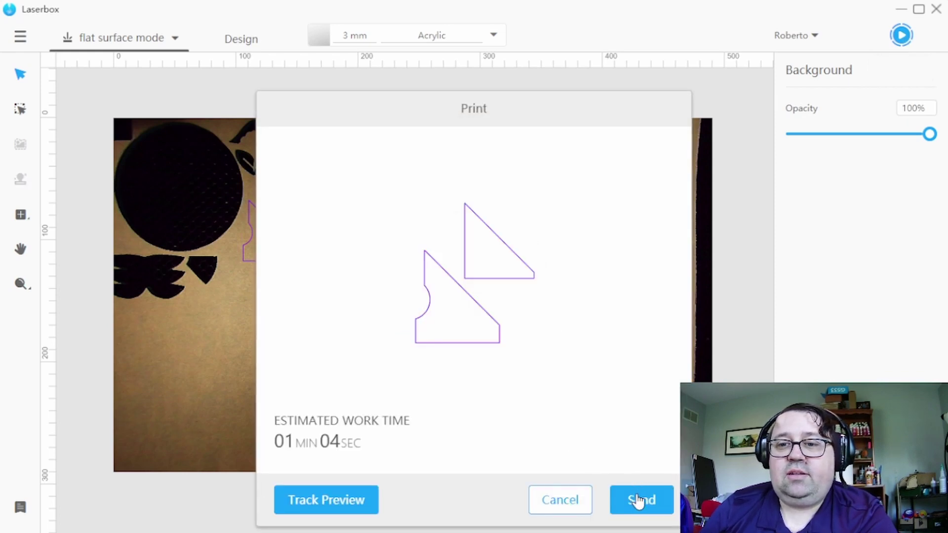
left_click(640, 501)
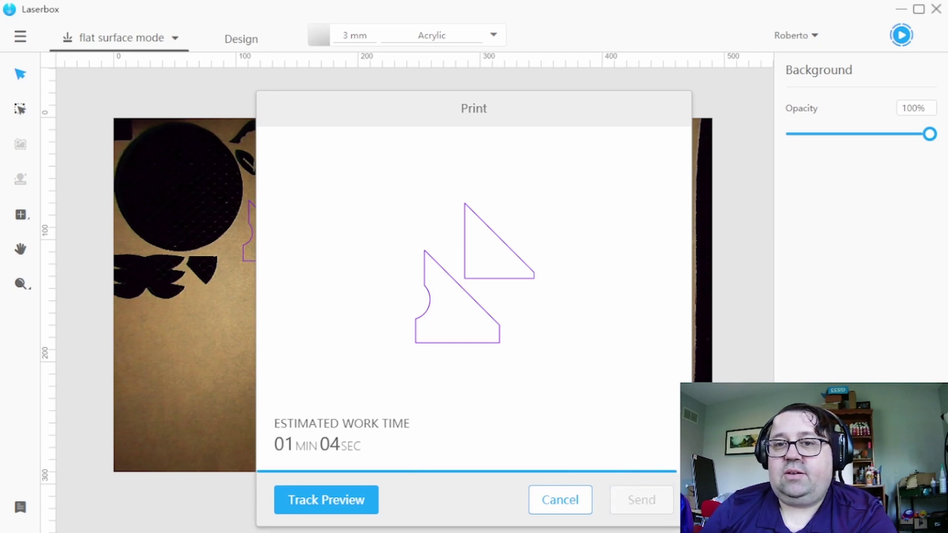